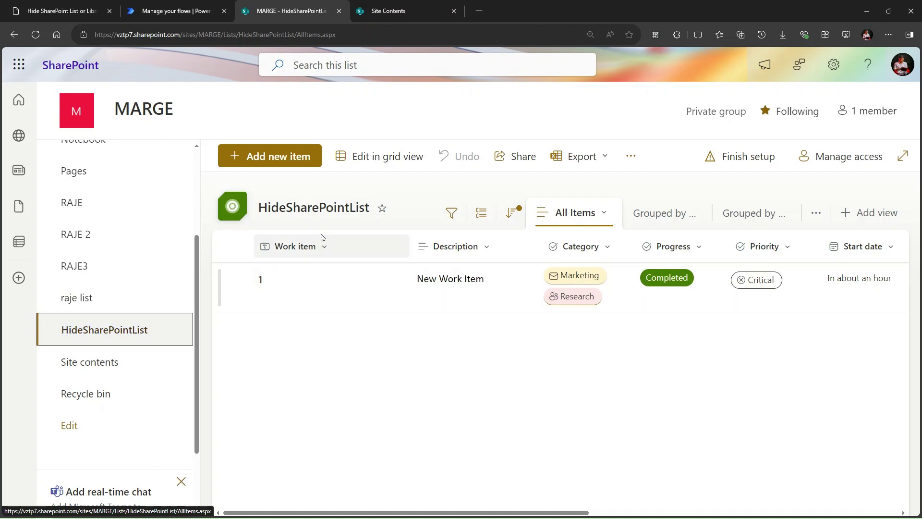
Search the MARGE site contents for 'hidesharepoint' so only HideSharePointList remains.
{"action": "left_click", "coordinate": [403, 5]}
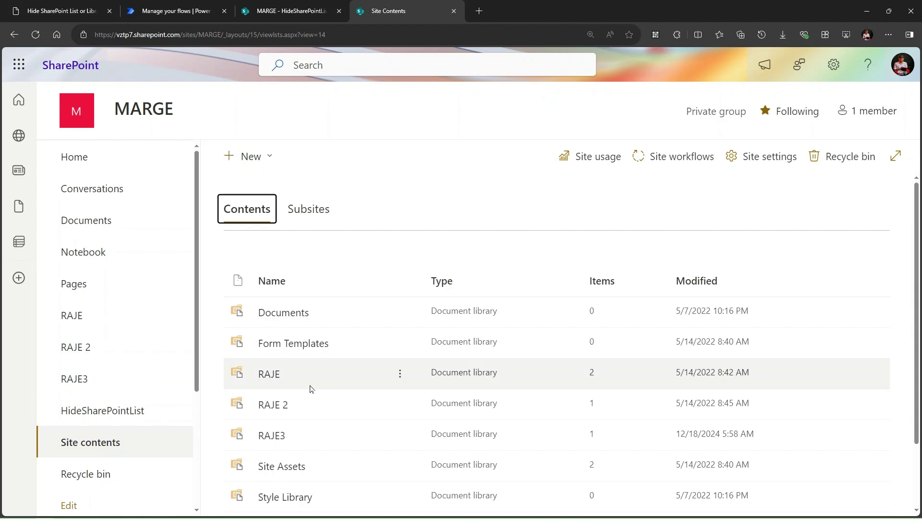
{"action": "scroll", "coordinate": [309, 385], "scroll_direction": "down", "scroll_amount": 2}
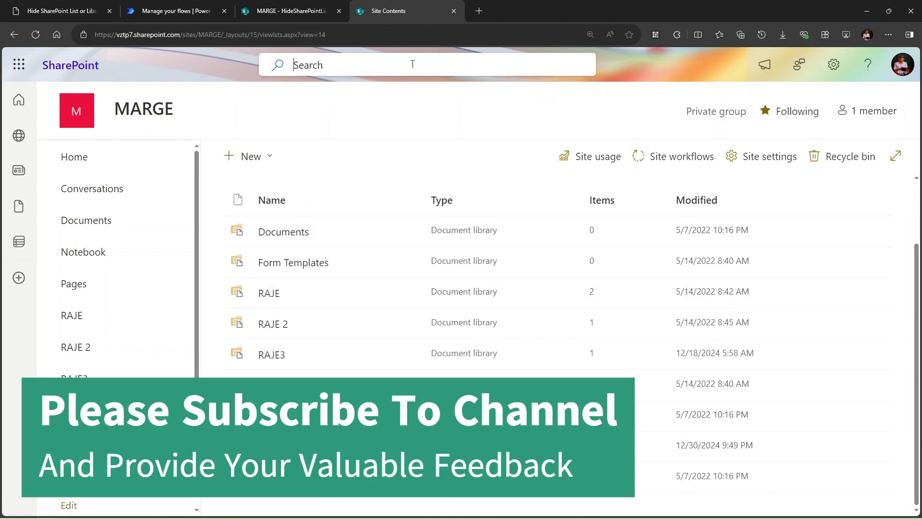
{"action": "left_click", "coordinate": [412, 63]}
{"action": "type", "text": "hide"}
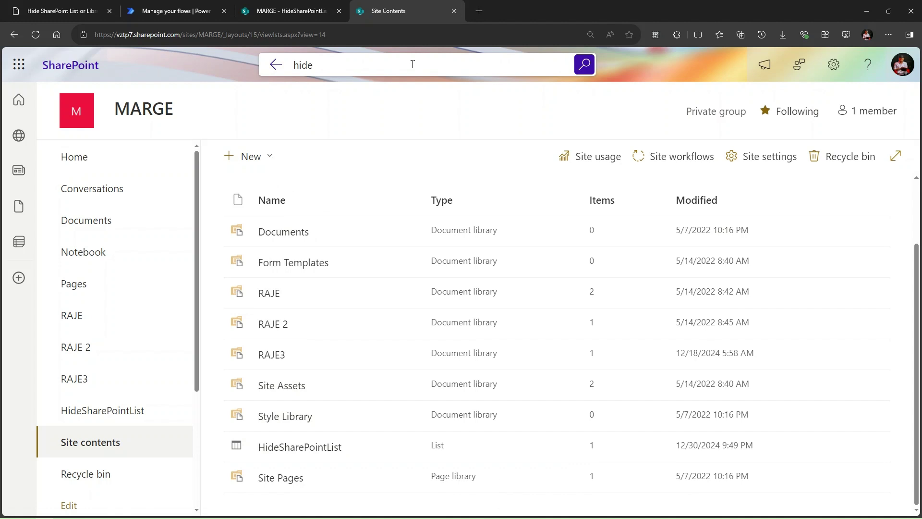
{"action": "type", "text": "sharepoint"}
{"action": "left_click", "coordinate": [582, 65]}
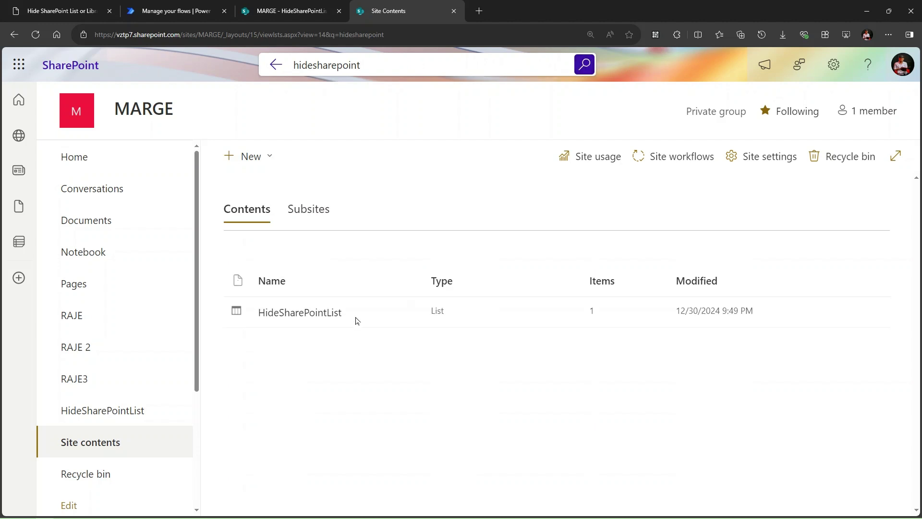
Clear the 'hidesharepoint' text from the search box.
{"action": "left_click", "coordinate": [404, 70]}
{"action": "key", "text": "ctrl+a"}
{"action": "key", "text": "ctrl+c"}
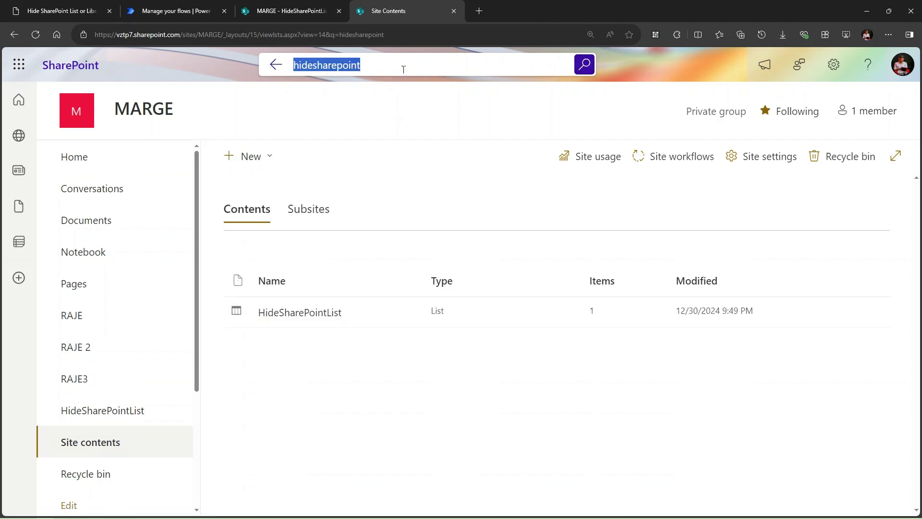
{"action": "key", "text": "BackSpace"}
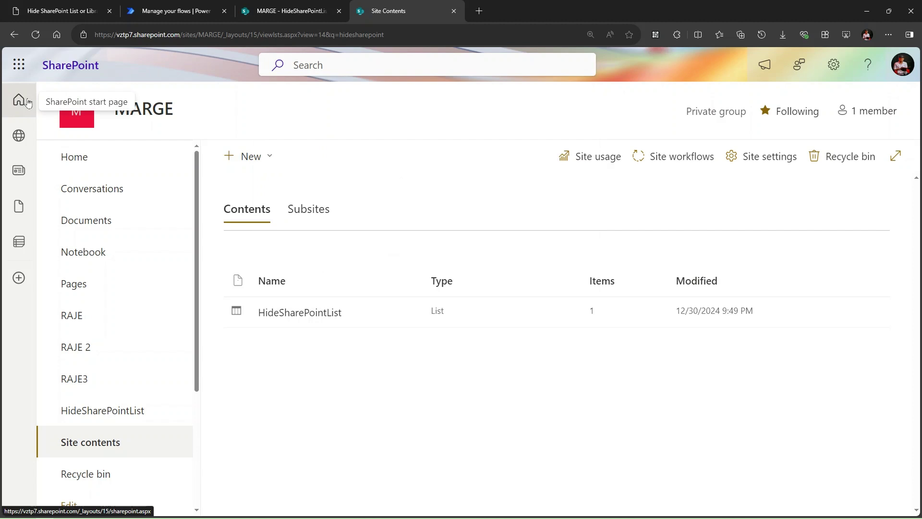
Run a site-wide search for 'hidesharepoint' from the SharePoint start page.
{"action": "left_click", "coordinate": [22, 100]}
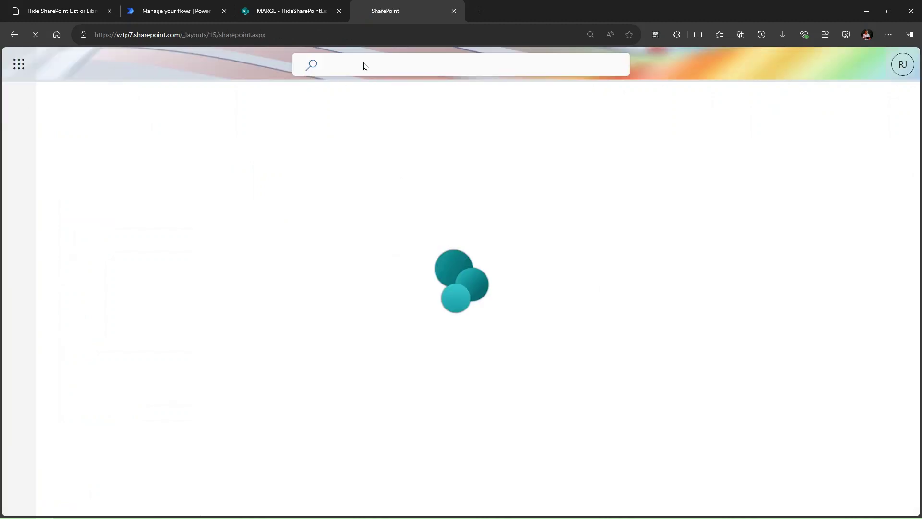
{"action": "left_click", "coordinate": [366, 63]}
{"action": "key", "text": "ctrl+v"}
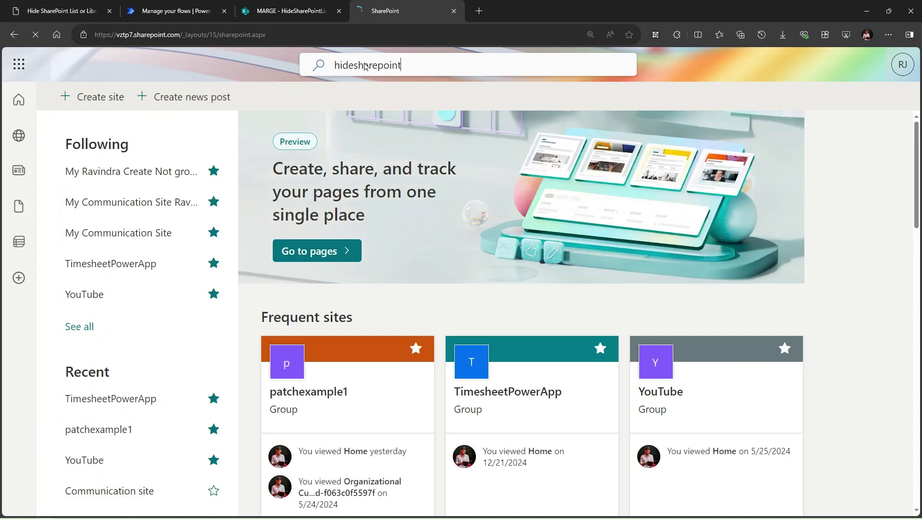
{"action": "key", "text": "Return"}
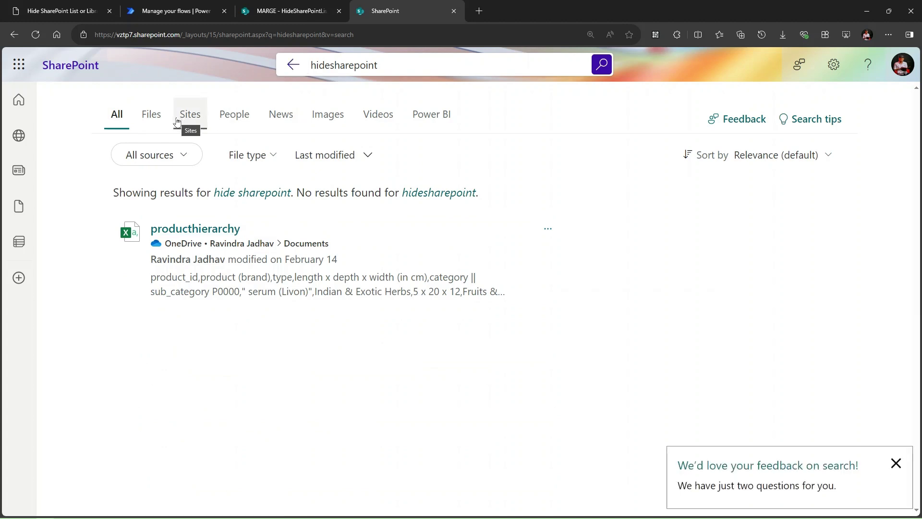
Return to the HideSharePointList list view and select its web address.
{"action": "left_click", "coordinate": [288, 11]}
{"action": "left_click", "coordinate": [405, 5]}
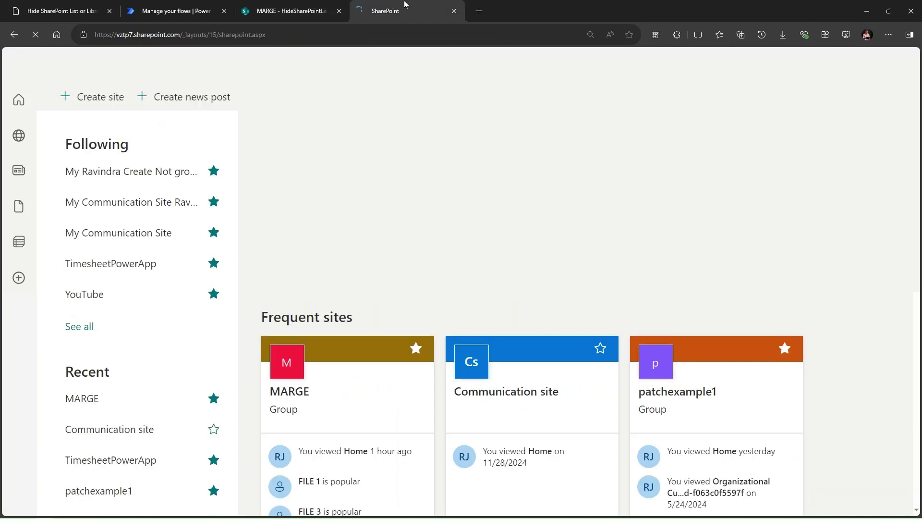
{"action": "left_click", "coordinate": [325, 4]}
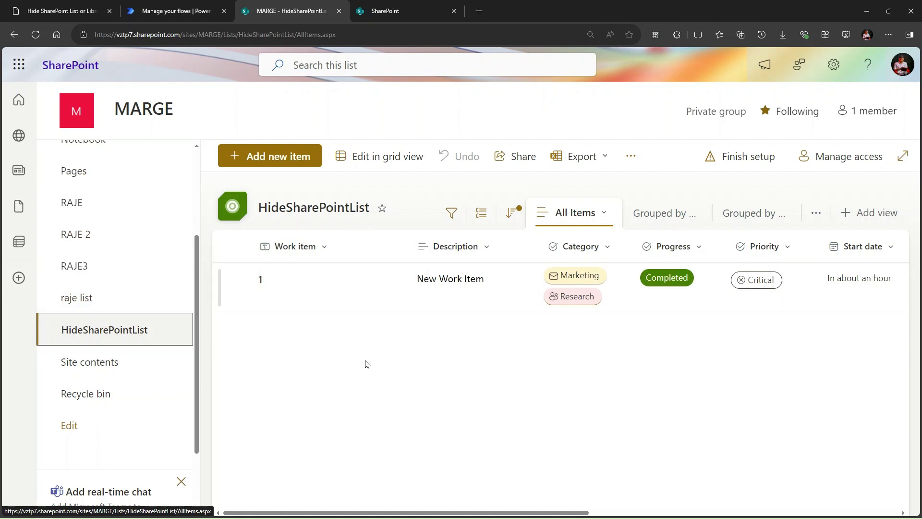
{"action": "double_click", "coordinate": [388, 34]}
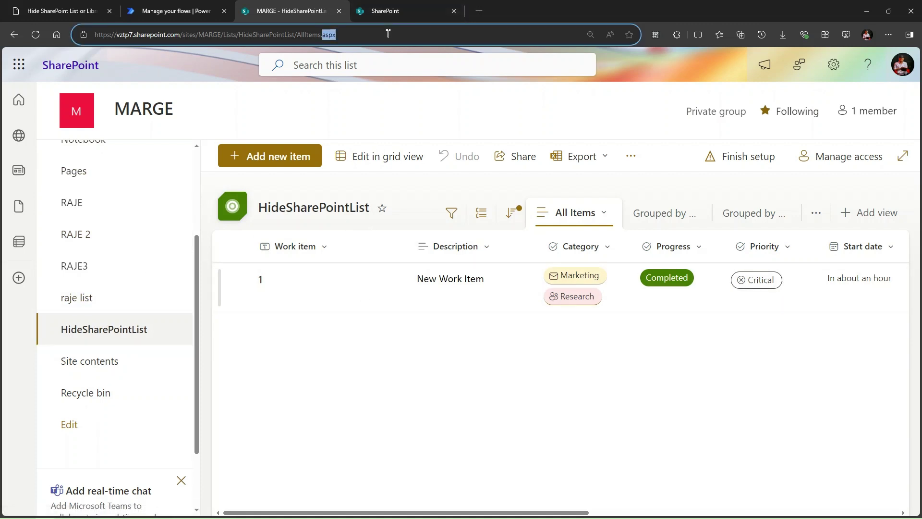
Select the list's web address and start a new instant cloud flow.
{"action": "left_click", "coordinate": [388, 34]}
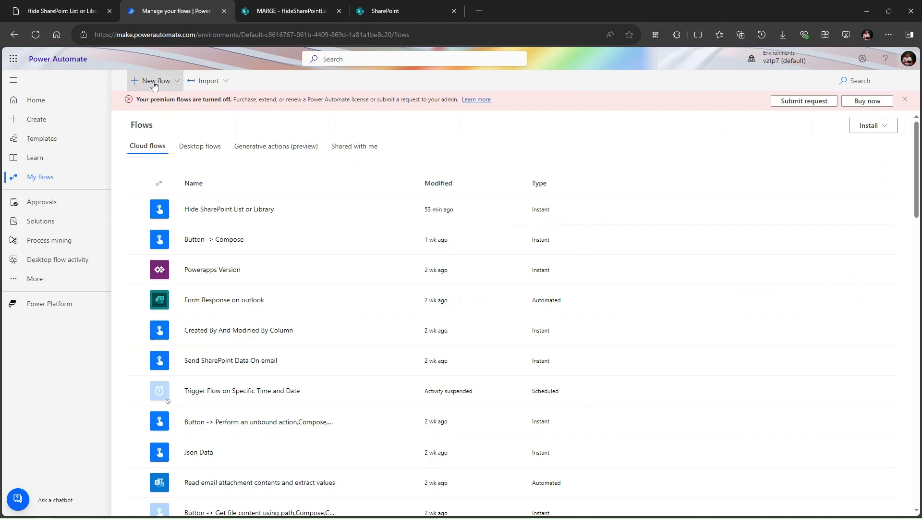
{"action": "left_click", "coordinate": [158, 81]}
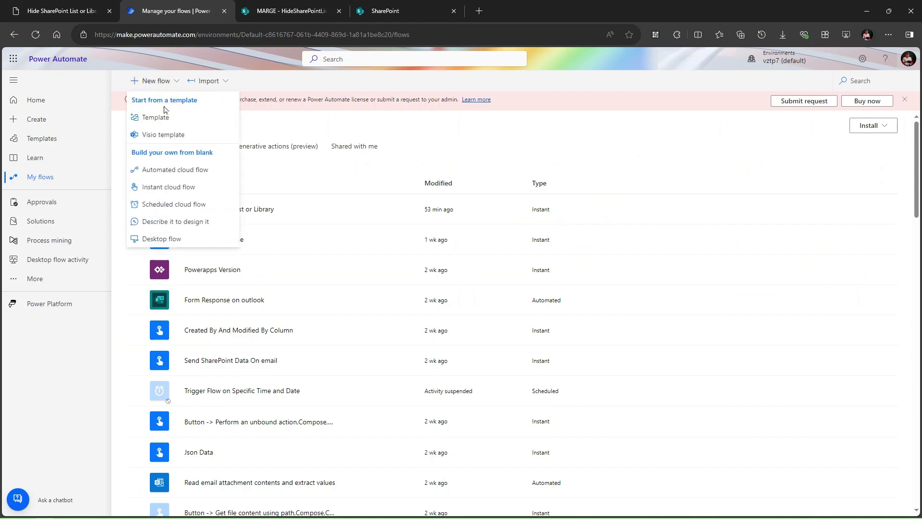
{"action": "left_click", "coordinate": [162, 188]}
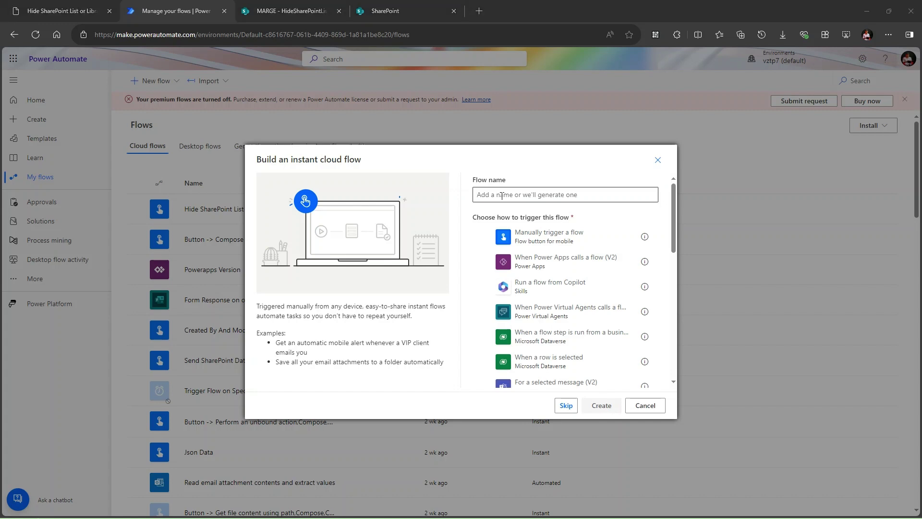
Name the flow 'Hide SharePoint List or Library using PowerAutomate'.
{"action": "left_click", "coordinate": [502, 195]}
{"action": "type", "text": "Hide SharePoint List or Library"}
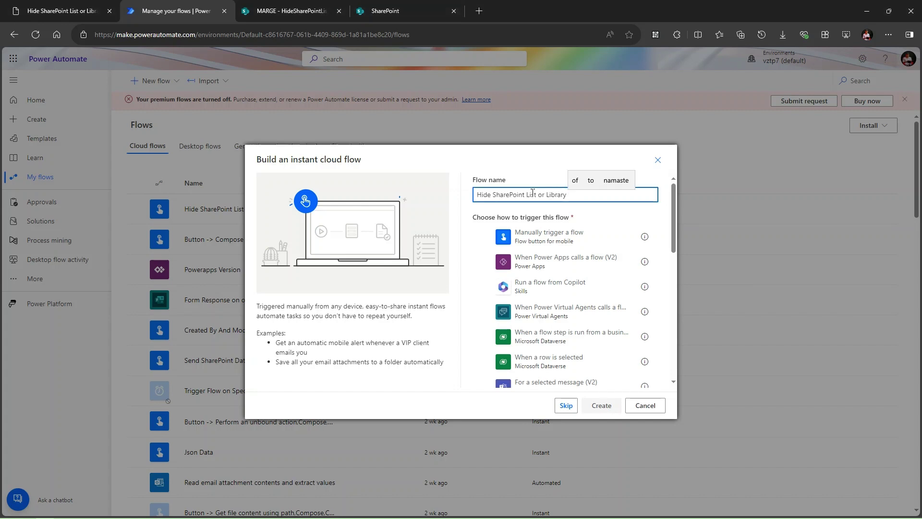
{"action": "type", "text": "using "}
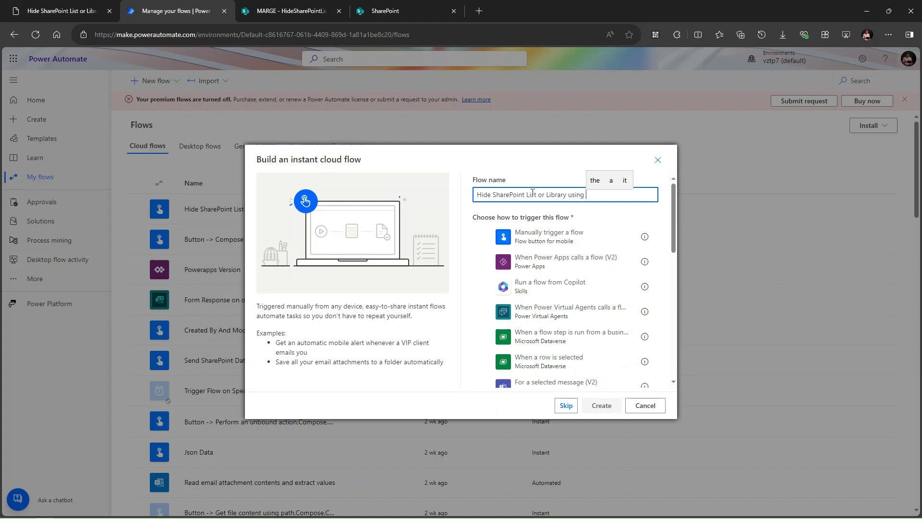
{"action": "type", "text": "PowerAuto"}
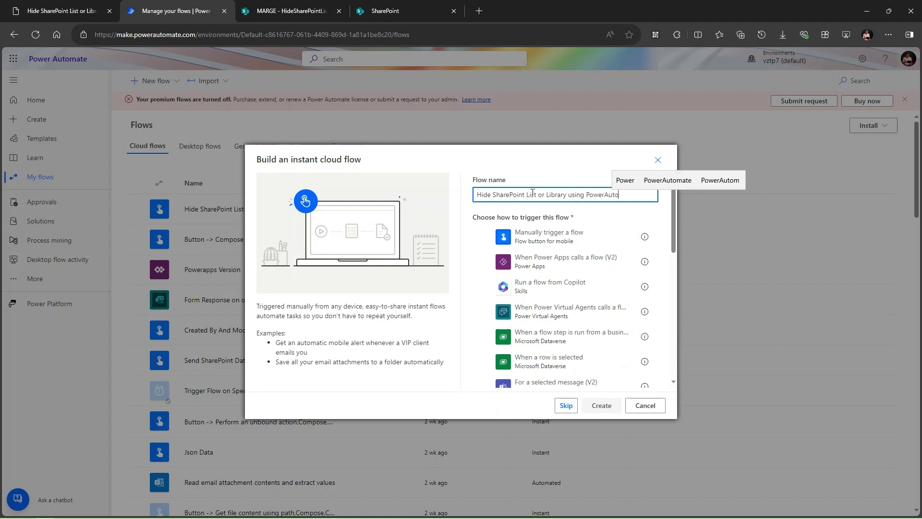
{"action": "type", "text": "mate"}
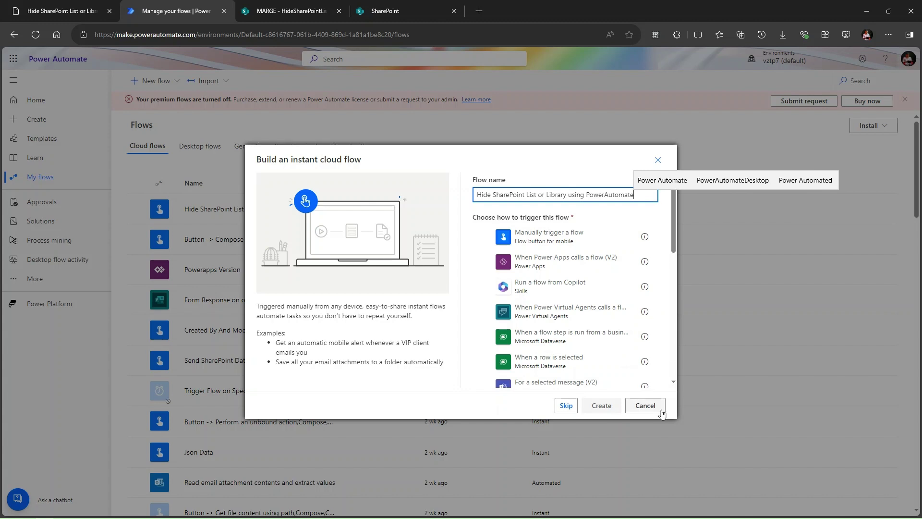
Create the flow with a Manually trigger a flow trigger, then add Send an HTTP request to SharePoint after it.
{"action": "left_click", "coordinate": [592, 232]}
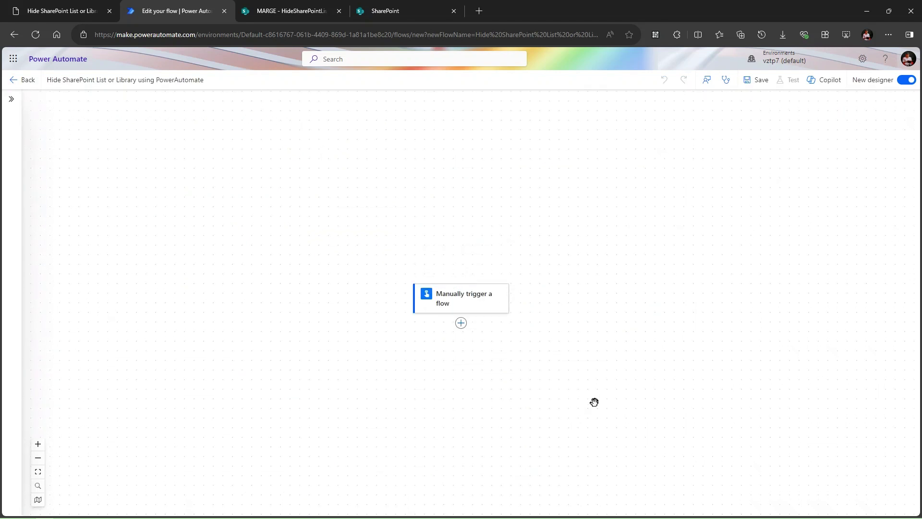
{"action": "left_click_drag", "start_coordinate": [476, 255], "coordinate": [646, 96]}
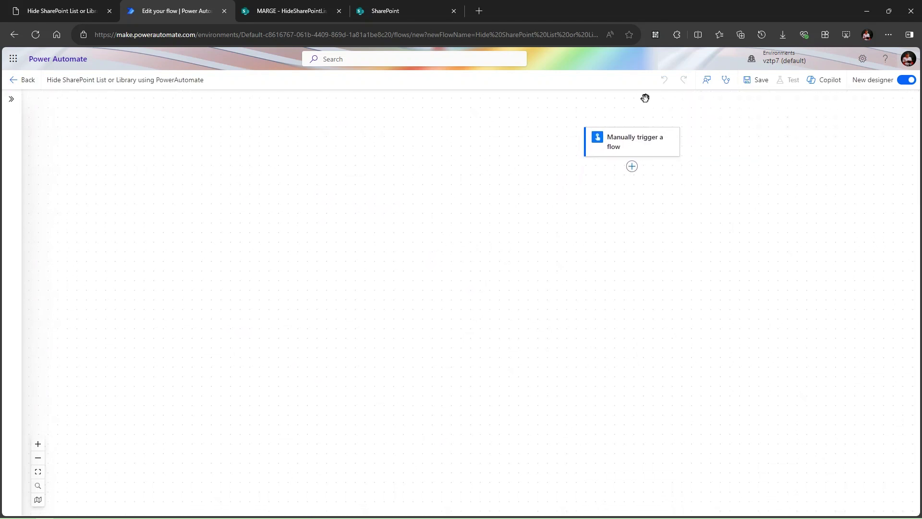
{"action": "left_click", "coordinate": [634, 169]}
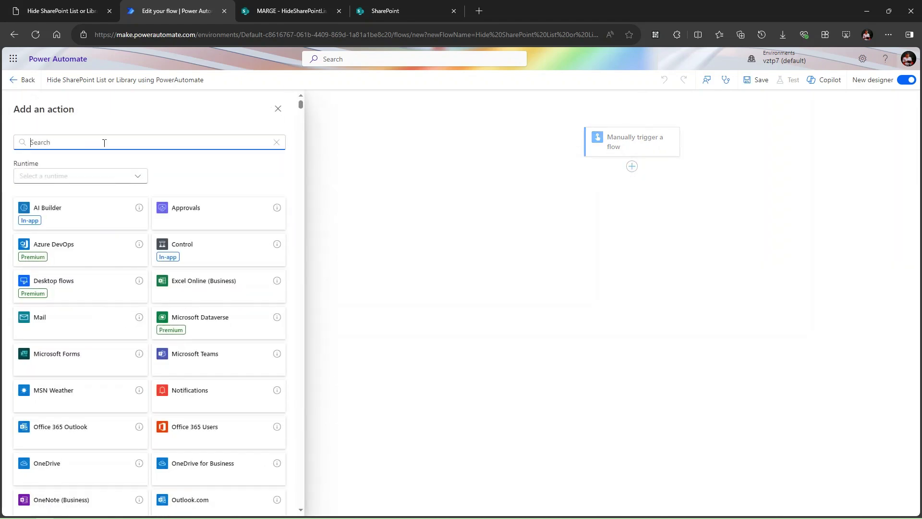
{"action": "type", "text": "htt"}
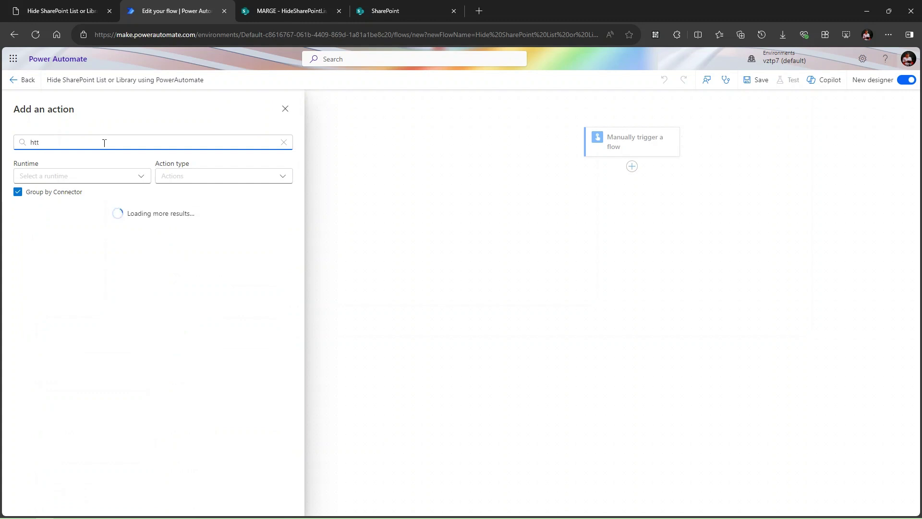
{"action": "type", "text": "p"}
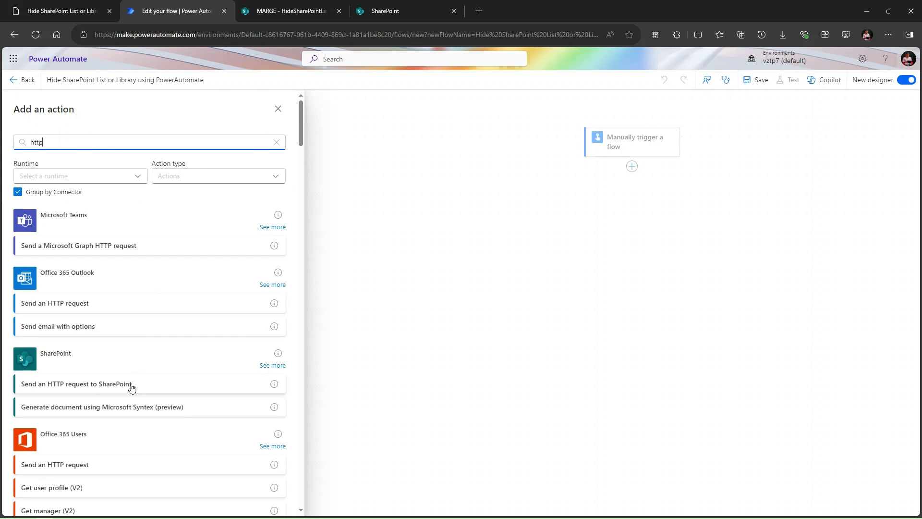
{"action": "left_click", "coordinate": [132, 388]}
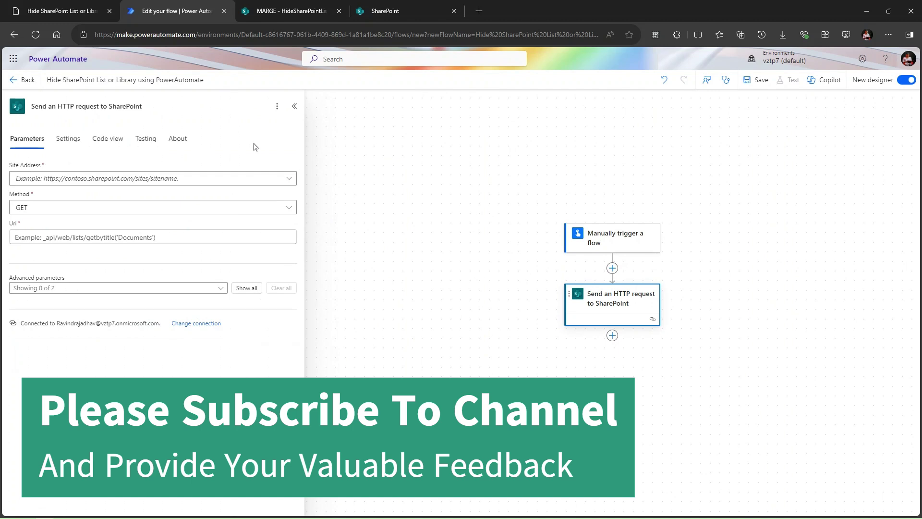
Set the HTTP action's site address to MARGE and method to POST, then minimise the browser.
{"action": "left_click", "coordinate": [257, 179]}
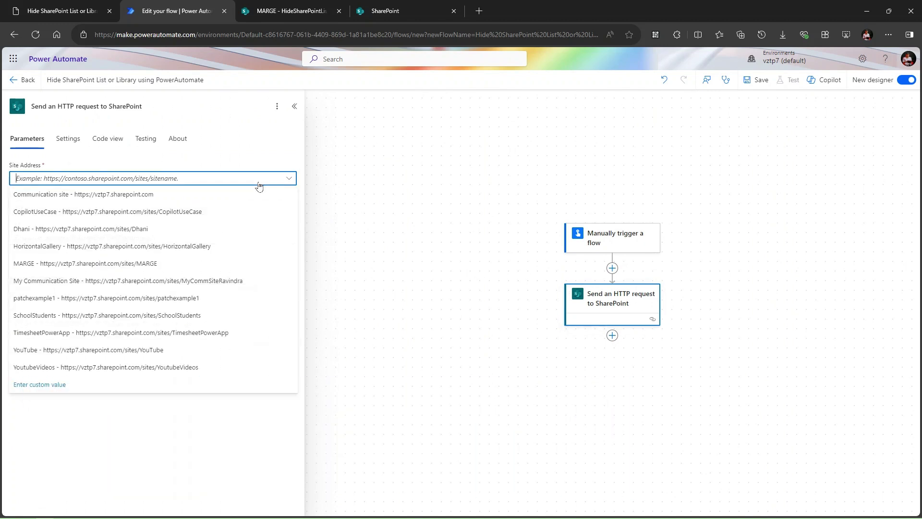
{"action": "left_click", "coordinate": [182, 264]}
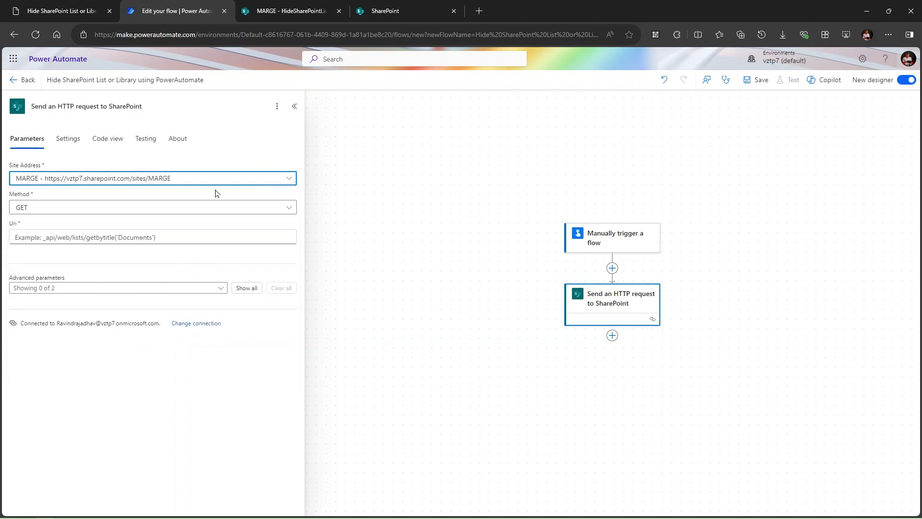
{"action": "left_click", "coordinate": [209, 211]}
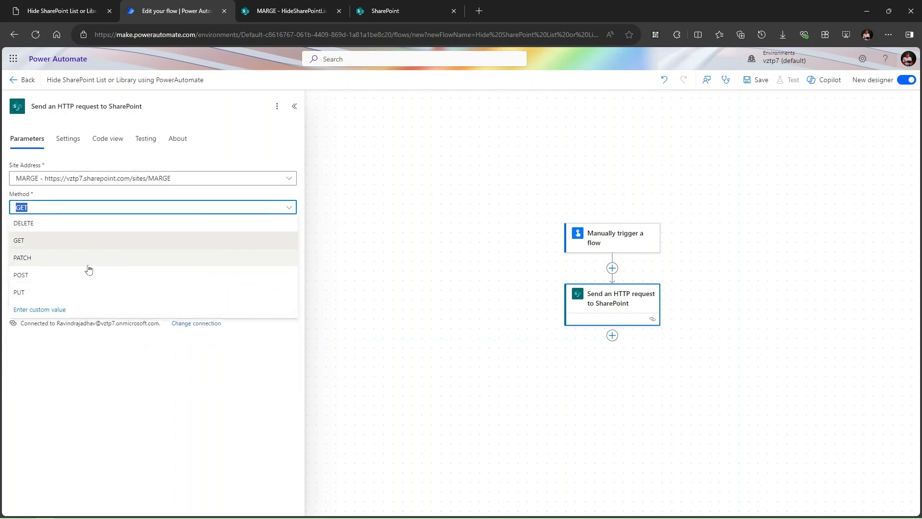
{"action": "left_click", "coordinate": [85, 274]}
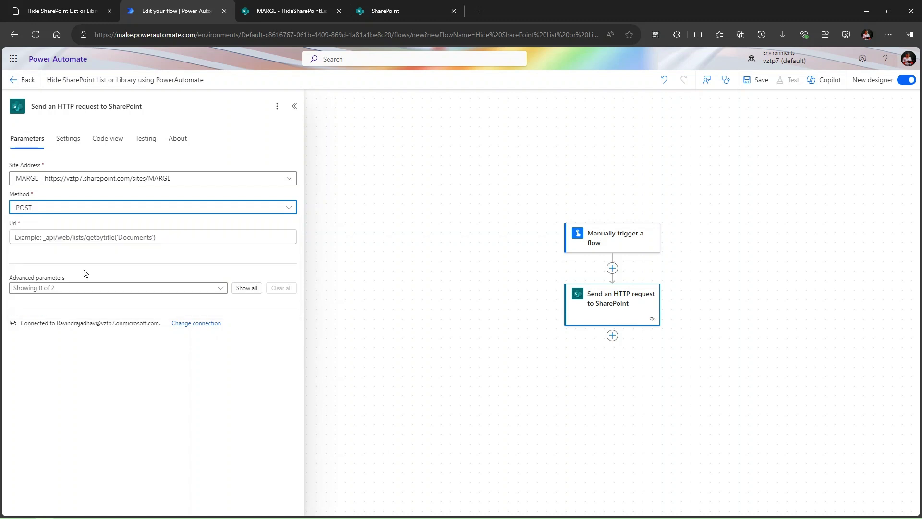
{"action": "left_click", "coordinate": [147, 235]}
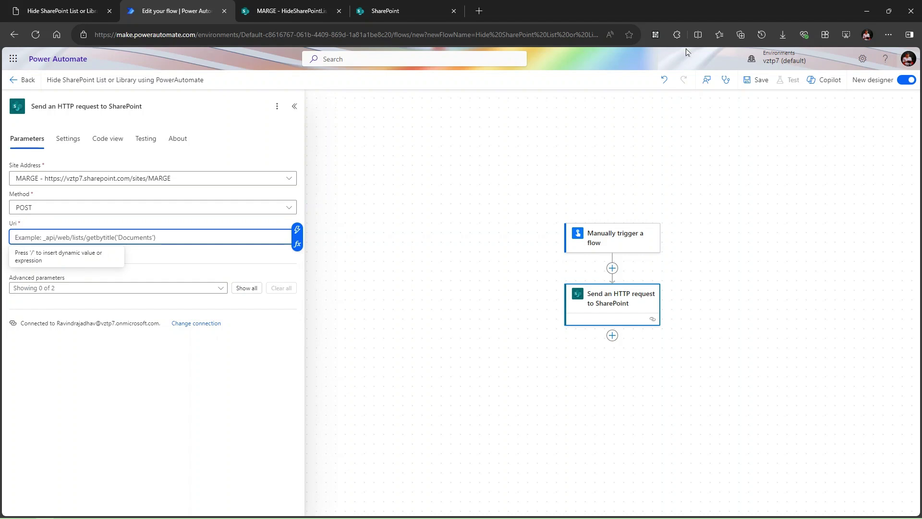
{"action": "left_click", "coordinate": [871, 12]}
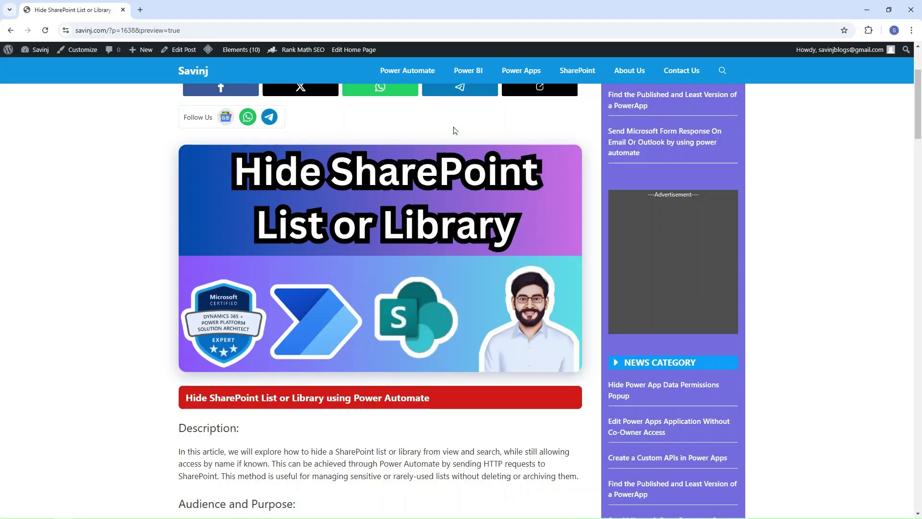
Copy the /_api/web/lists/getBYTitle('{ListName}') endpoint from the blog's Configure HTTP Request section.
{"action": "scroll", "coordinate": [363, 197], "scroll_direction": "up", "scroll_amount": 3}
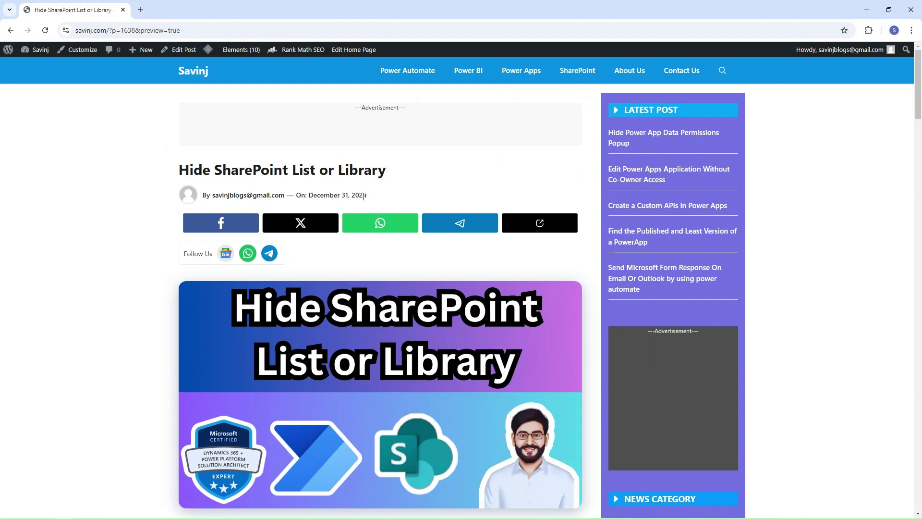
{"action": "scroll", "coordinate": [364, 195], "scroll_direction": "down", "scroll_amount": 2}
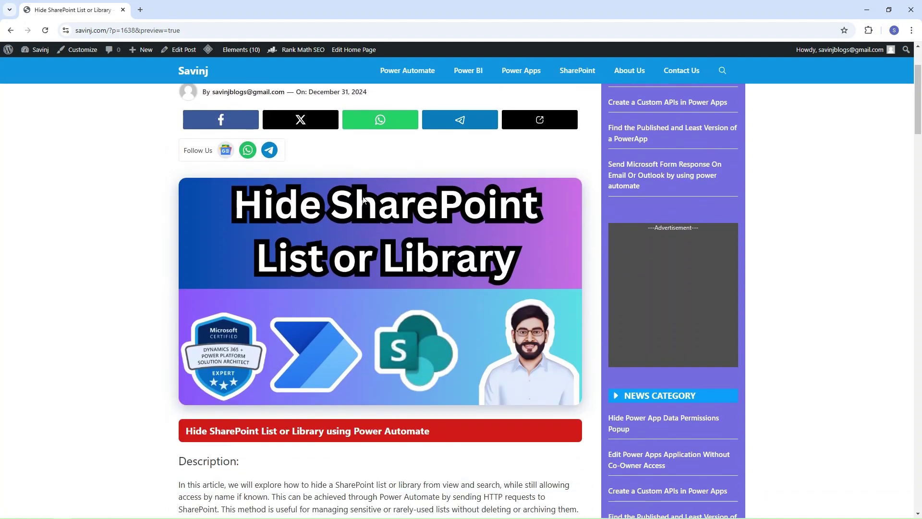
{"action": "scroll", "coordinate": [362, 197], "scroll_direction": "down", "scroll_amount": 15}
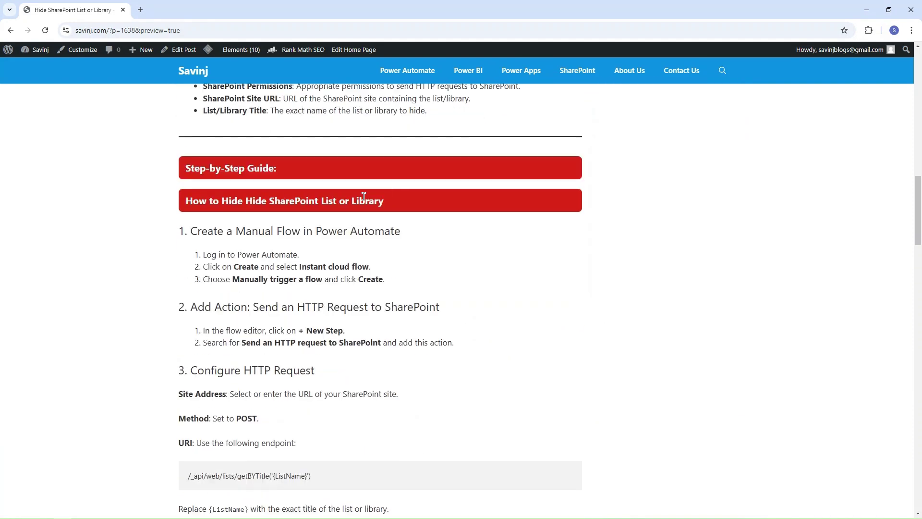
{"action": "scroll", "coordinate": [364, 196], "scroll_direction": "down", "scroll_amount": 3}
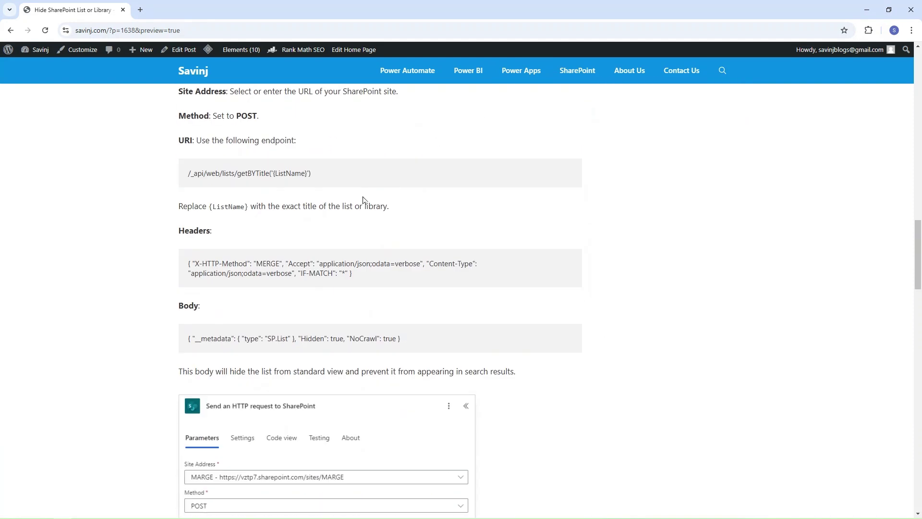
{"action": "triple_click", "coordinate": [316, 175]}
{"action": "key", "text": "ctrl+c"}
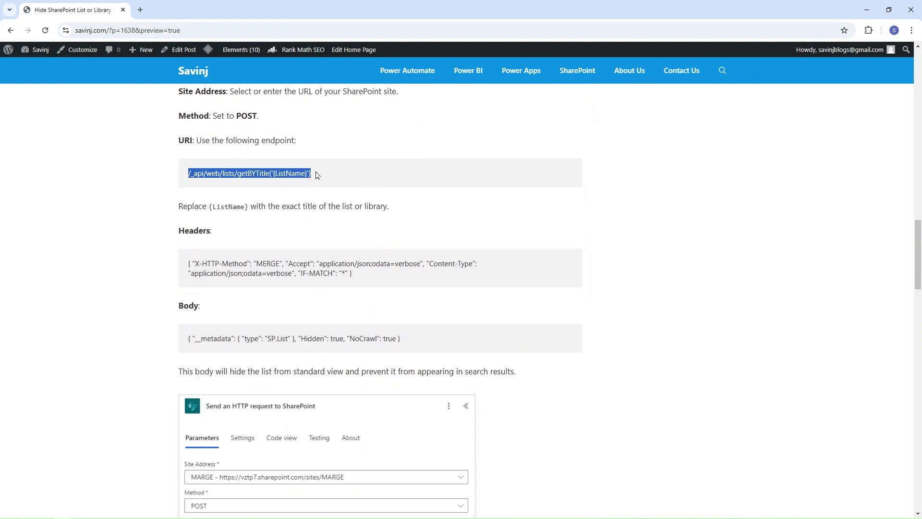
{"action": "key", "text": "alt+Tab"}
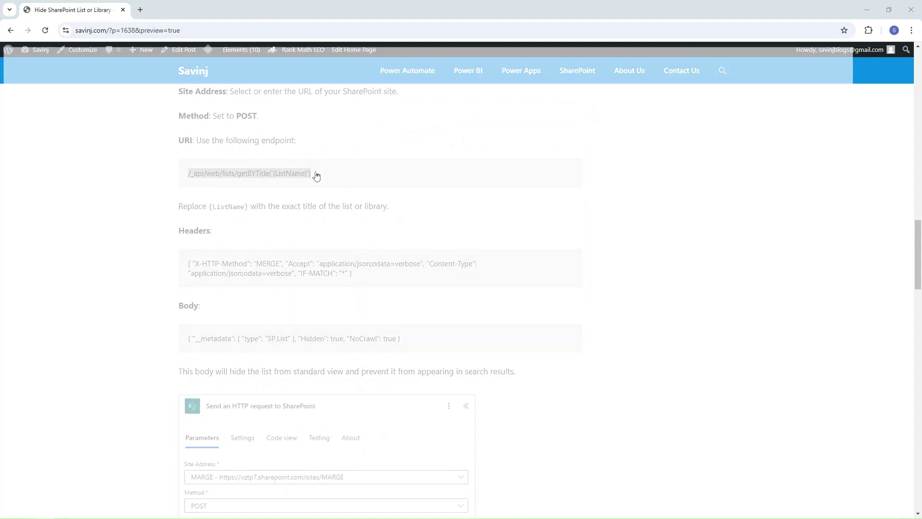
Paste the getBYTitle('{ListName}') endpoint into the Uri and bring up the HideSharePointList page.
{"action": "key", "text": "alt+Tab"}
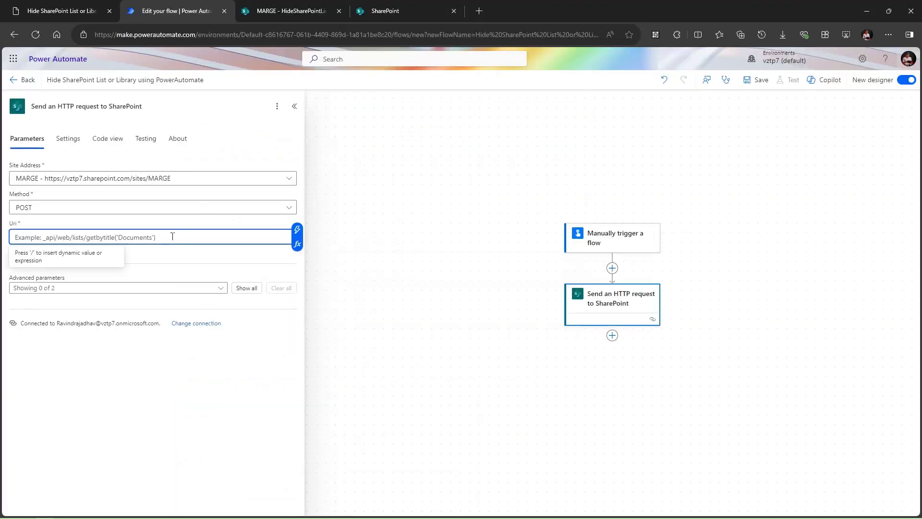
{"action": "key", "text": "ctrl+v"}
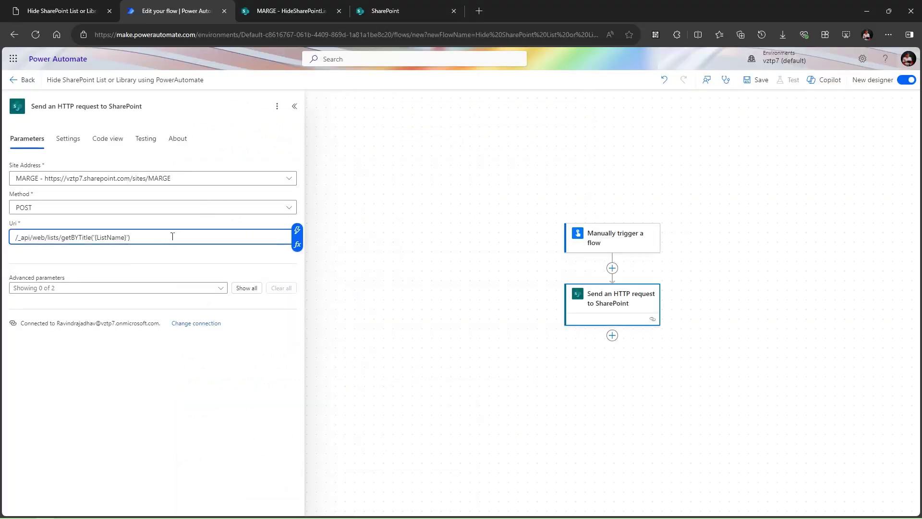
{"action": "left_click", "coordinate": [293, 6]}
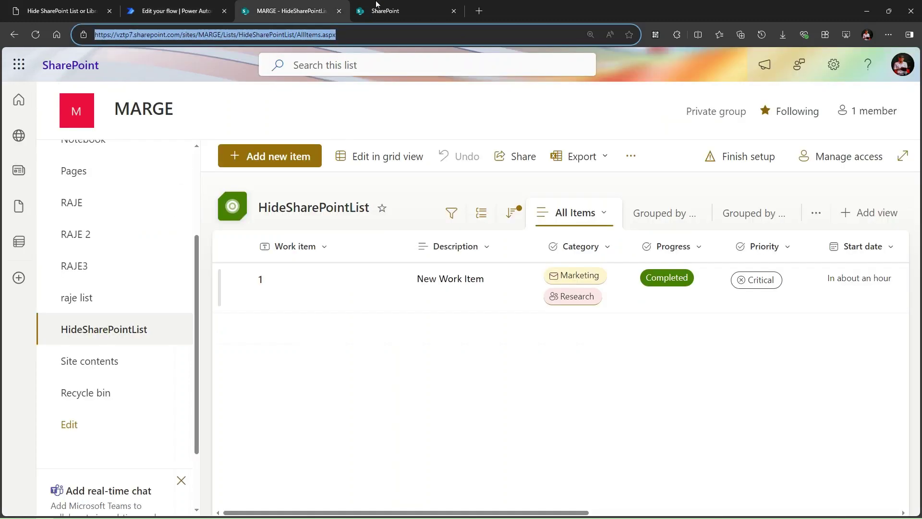
Check the HideSharePointList settings, then copy 'HideSharePointList' from the list's address bar.
{"action": "left_click", "coordinate": [321, 206]}
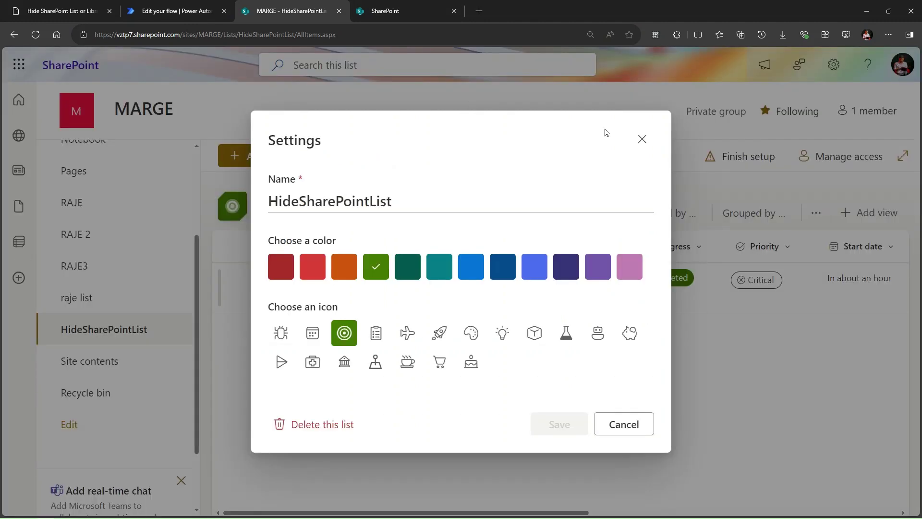
{"action": "left_click", "coordinate": [646, 146]}
{"action": "left_click", "coordinate": [267, 34]}
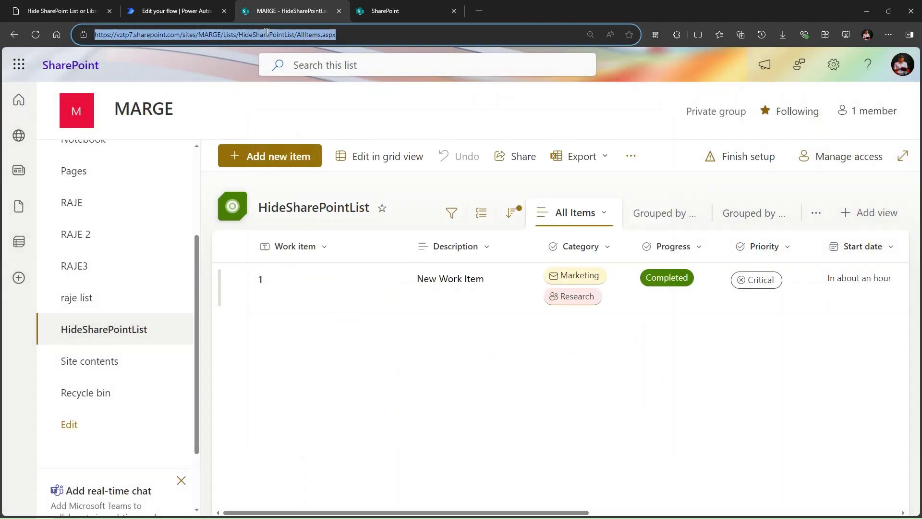
{"action": "double_click", "coordinate": [267, 35]}
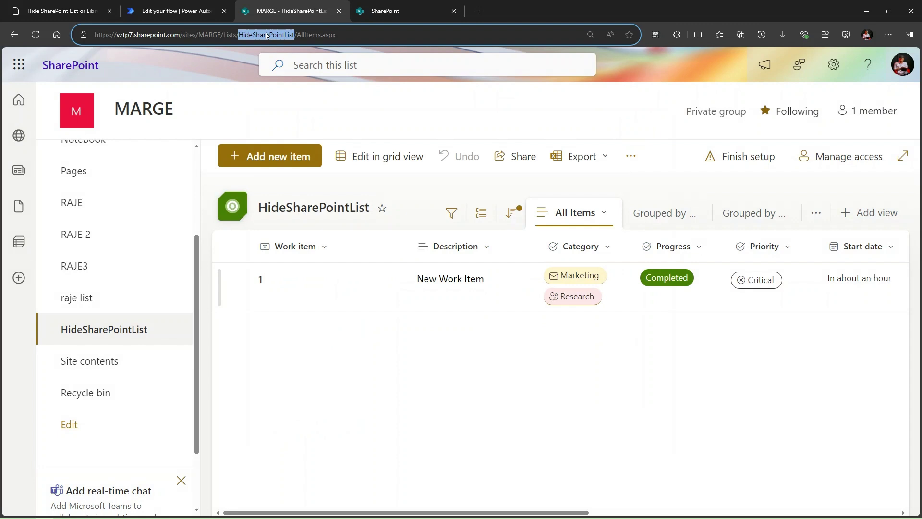
{"action": "left_click", "coordinate": [178, 5]}
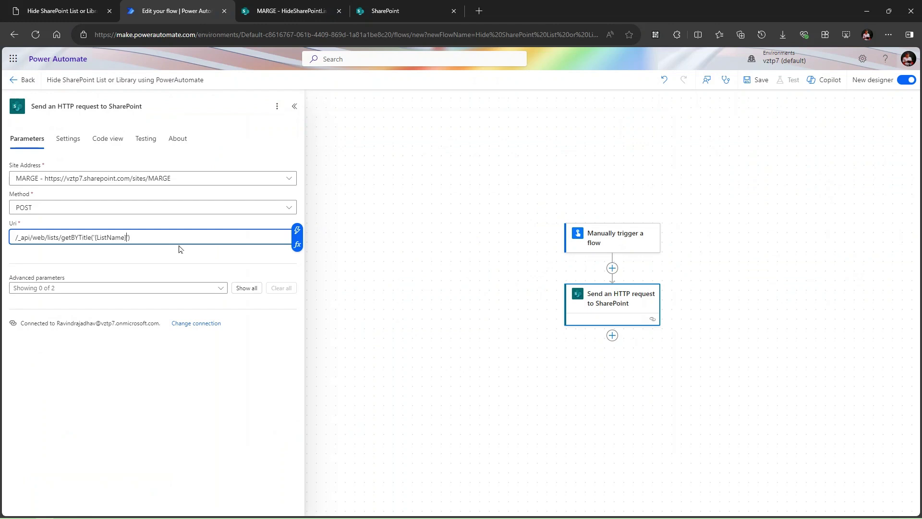
Replace {ListName} with HideSharePointList in the Uri and show Headers and Body, with Headers in text mode.
{"action": "key", "text": "BackSpace"}
{"action": "key", "text": "BackSpace"}
{"action": "key", "text": "BackSpace"}
{"action": "key", "text": "BackSpace"}
{"action": "key", "text": "BackSpace"}
{"action": "key", "text": "BackSpace"}
{"action": "key", "text": "BackSpace"}
{"action": "key", "text": "BackSpace"}
{"action": "key", "text": "BackSpace"}
{"action": "key", "text": "BackSpace"}
{"action": "key", "text": "BackSpace"}
{"action": "type", "text": "'HideSharePointList"}
{"action": "left_click", "coordinate": [256, 293]}
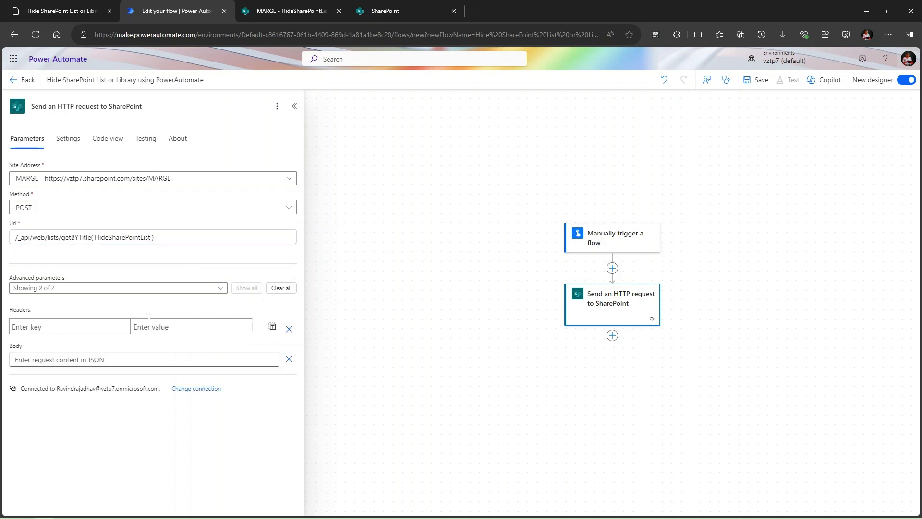
{"action": "left_click", "coordinate": [272, 326]}
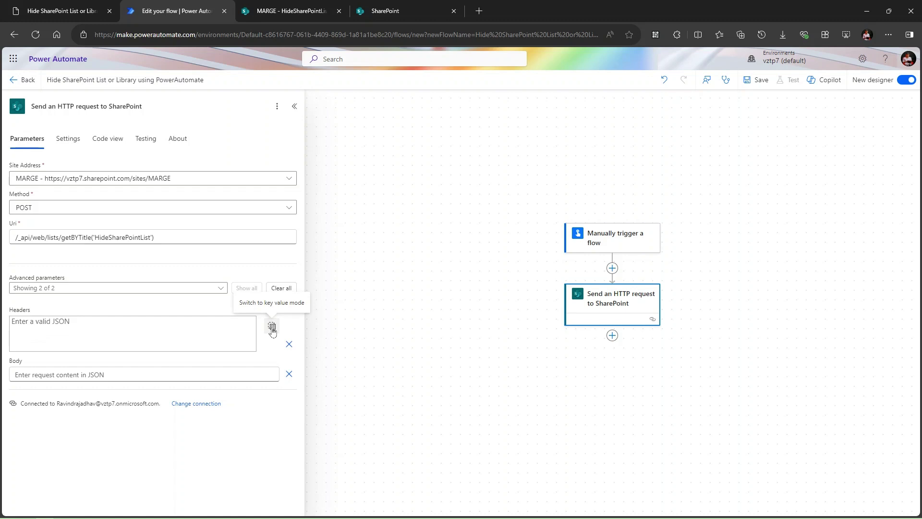
{"action": "left_click", "coordinate": [220, 333]}
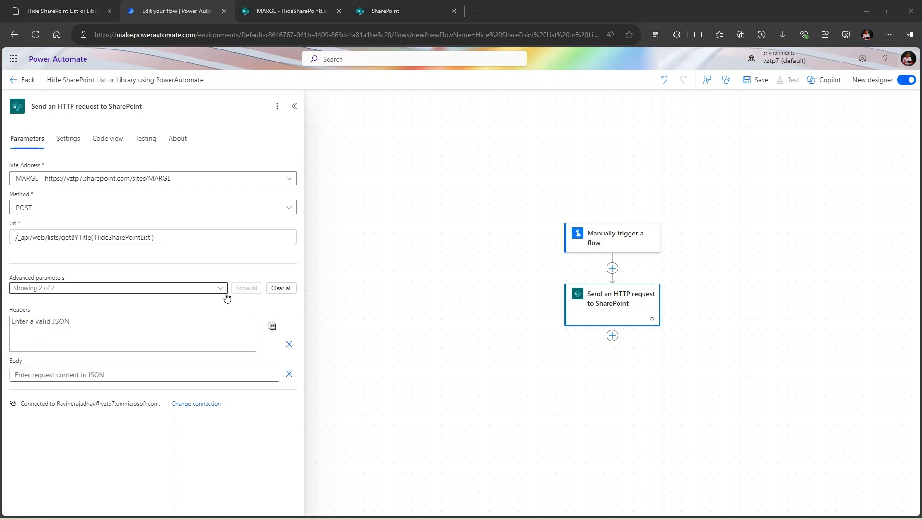
Paste the blog's MERGE, Accept, Content-Type and IF-MATCH headers JSON into Headers as a key-value table.
{"action": "key", "text": "alt+Tab"}
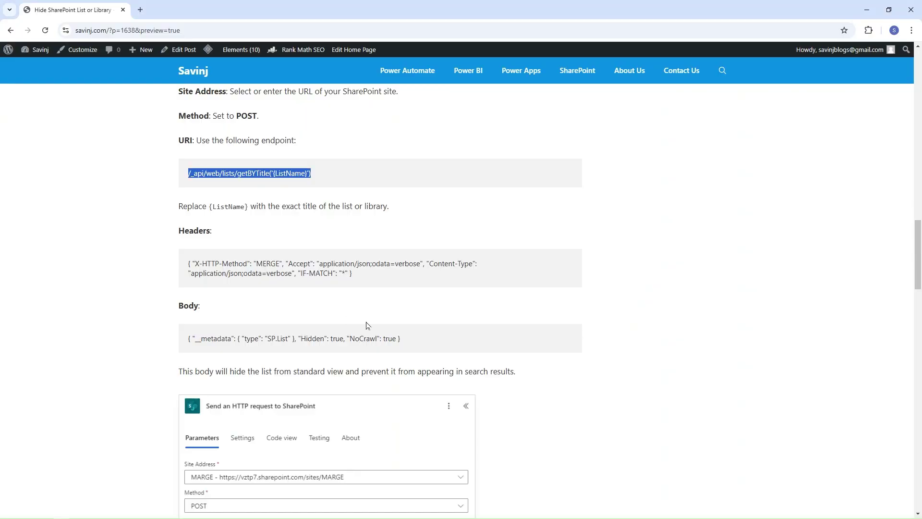
{"action": "left_click_drag", "start_coordinate": [187, 265], "coordinate": [373, 284]}
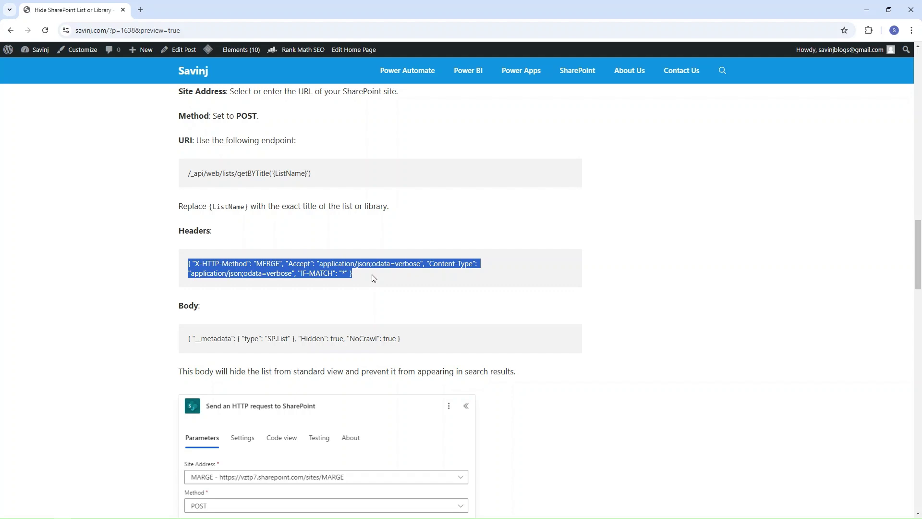
{"action": "key", "text": "alt+Tab"}
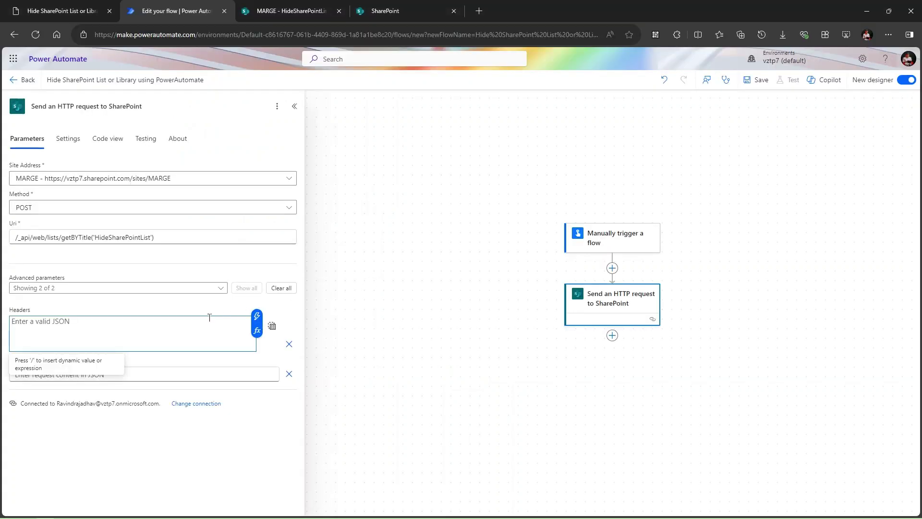
{"action": "type", "text": "{\"X-HTTP-Method\": \"MERGE\", \"Accept\": \"application/json;odata=verbose\", \"Content-Type\": \"application/json;odata=verbose\", \"IF-MATCH\": \"*\" }"}
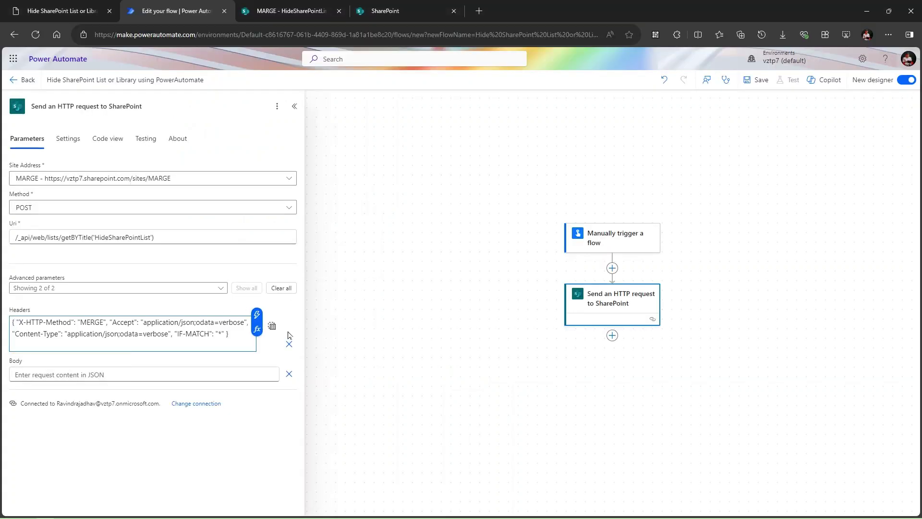
{"action": "left_click", "coordinate": [272, 326]}
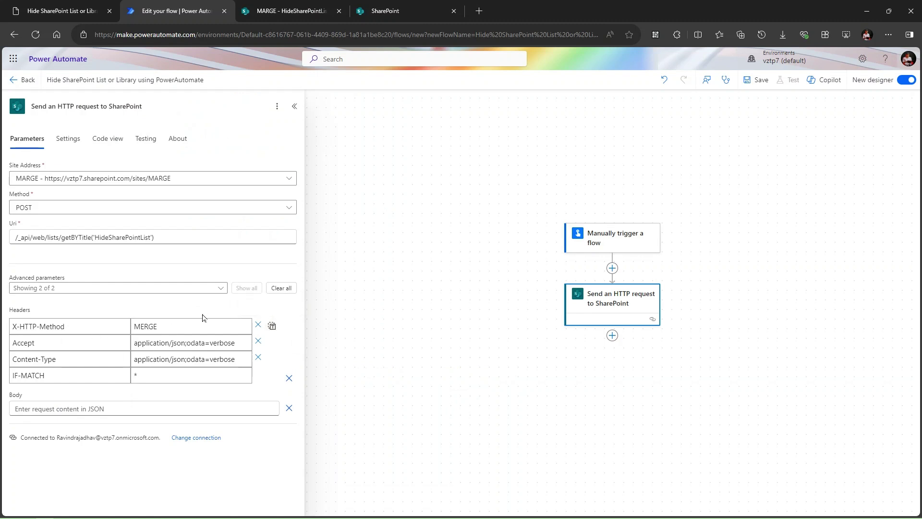
Paste the blog's Body JSON setting Hidden and NoCrawl to true into the request Body.
{"action": "left_click", "coordinate": [184, 409]}
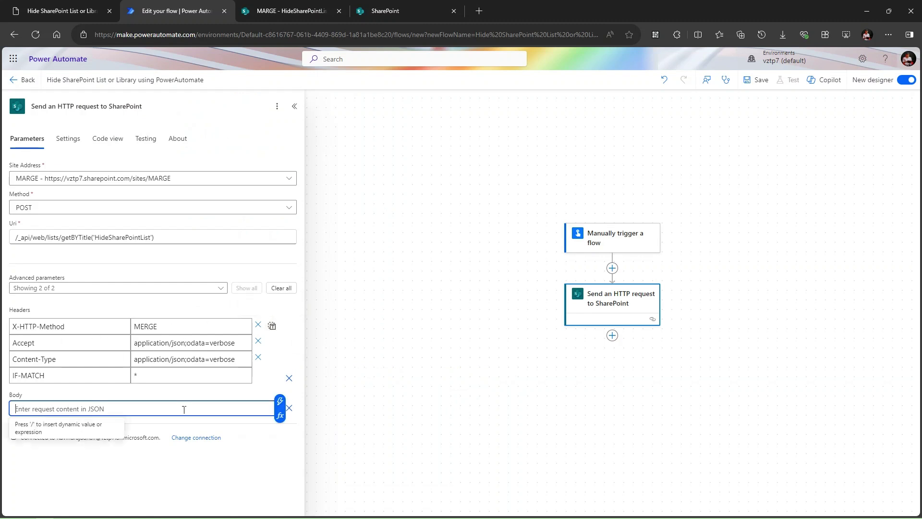
{"action": "key", "text": "alt+Tab"}
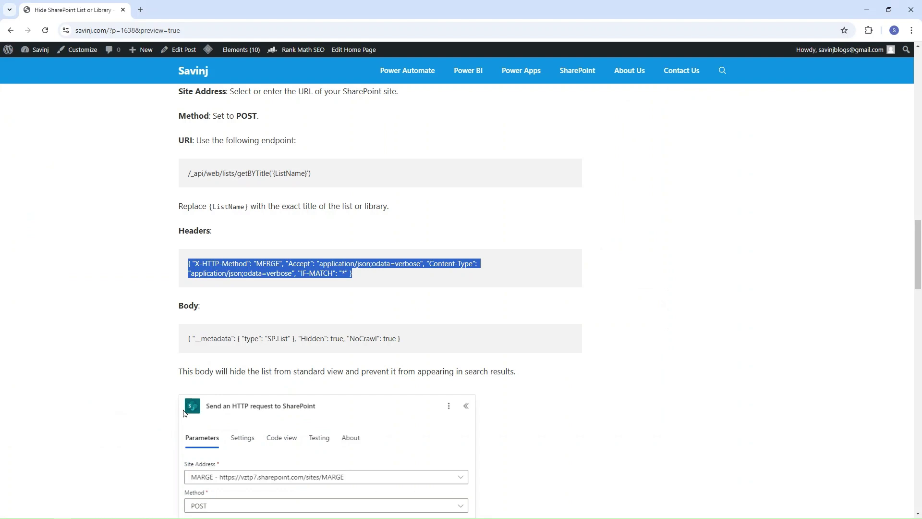
{"action": "scroll", "coordinate": [432, 349], "scroll_direction": "down", "scroll_amount": 1}
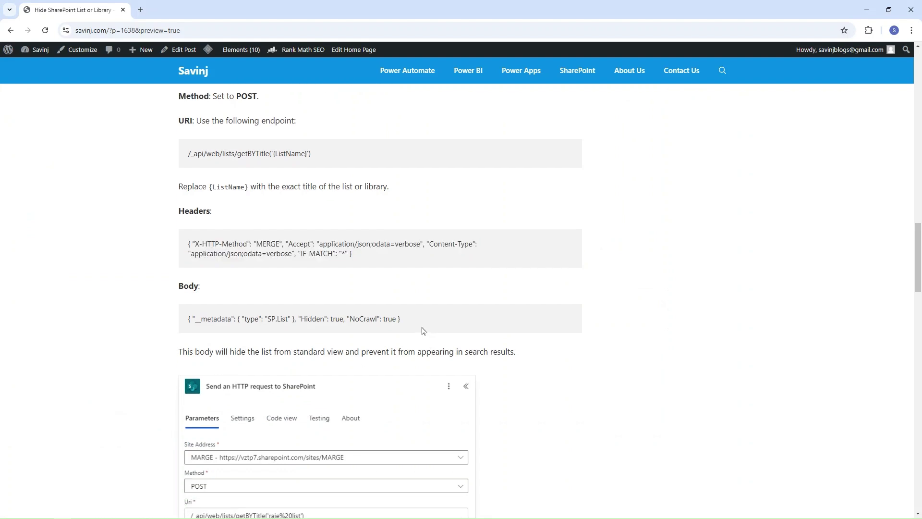
{"action": "triple_click", "coordinate": [422, 330]}
{"action": "key", "text": "ctrl+c"}
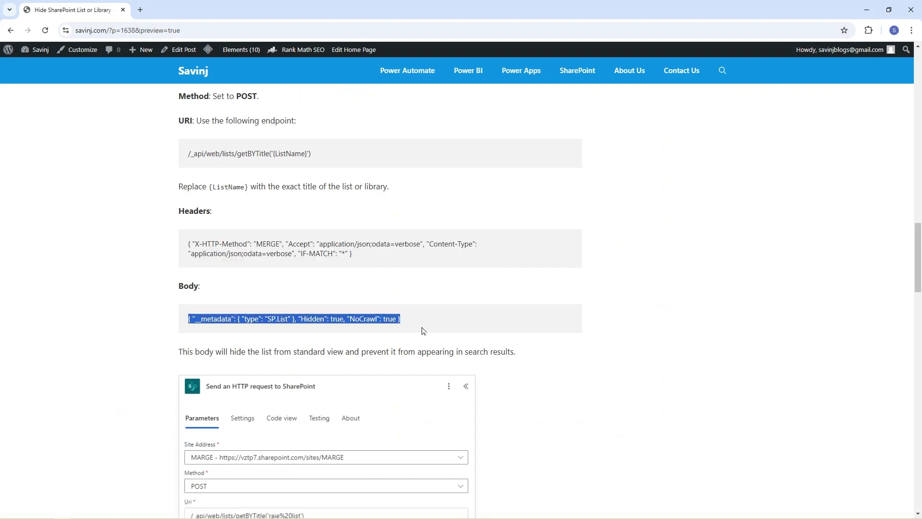
{"action": "key", "text": "alt+Tab"}
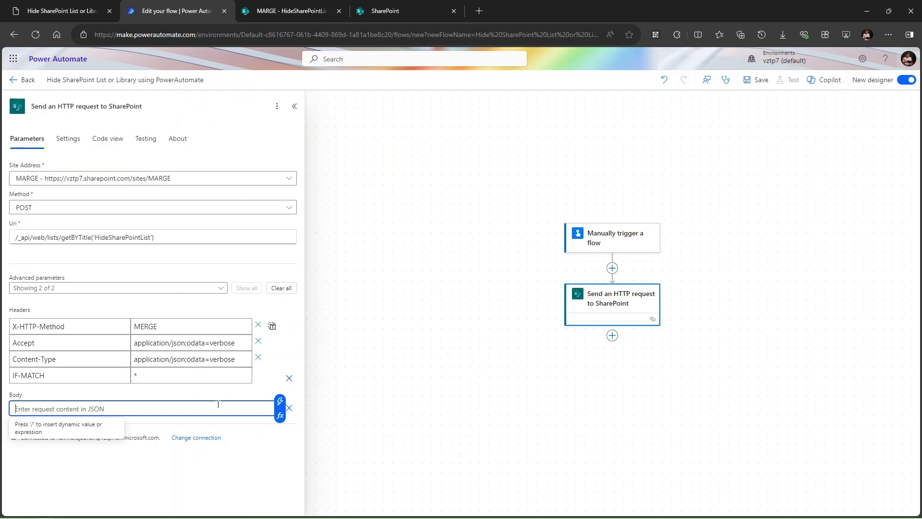
{"action": "key", "text": "ctrl+v"}
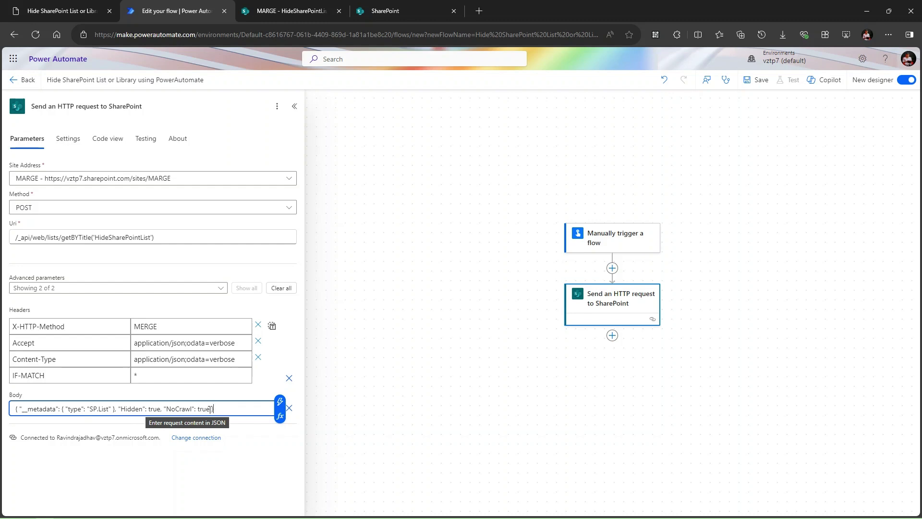
Save the flow and copy the HideSharePointList list's web address from the SharePoint tab.
{"action": "left_click", "coordinate": [758, 84]}
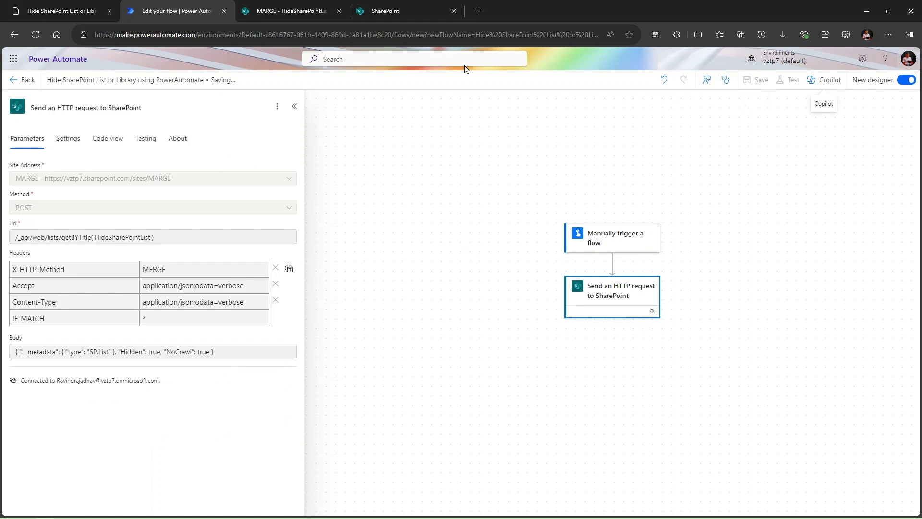
{"action": "left_click", "coordinate": [290, 5]}
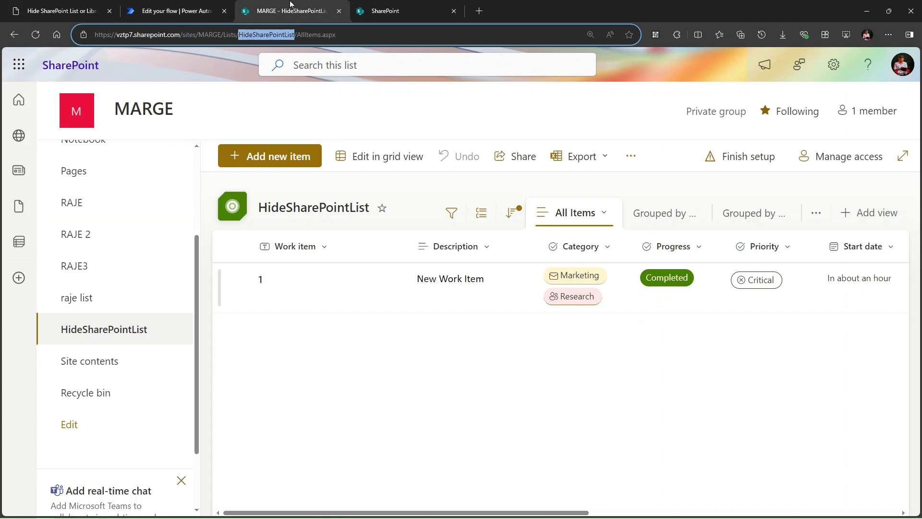
{"action": "left_click", "coordinate": [373, 35]}
{"action": "key", "text": "ctrl+a"}
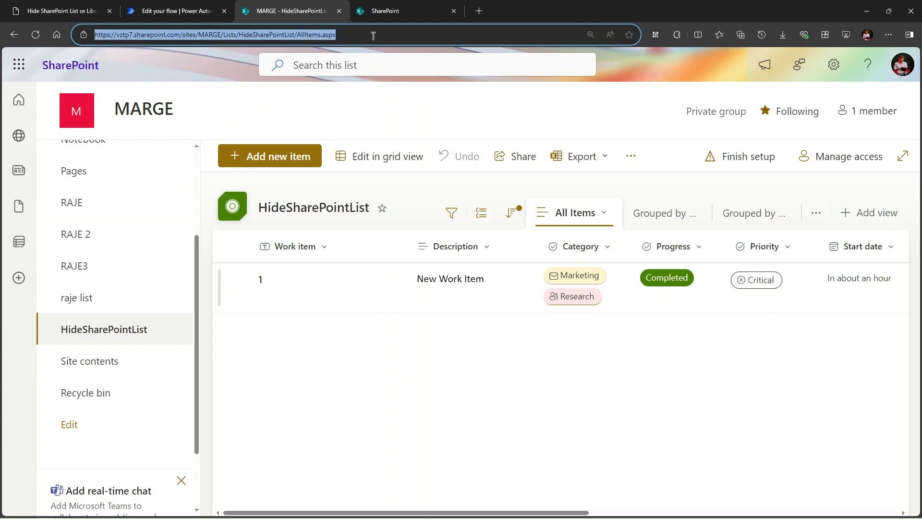
{"action": "key", "text": "ctrl+c"}
Run a manual test of the flow until it succeeds with status 204, then open SharePoint.
{"action": "left_click", "coordinate": [198, 5]}
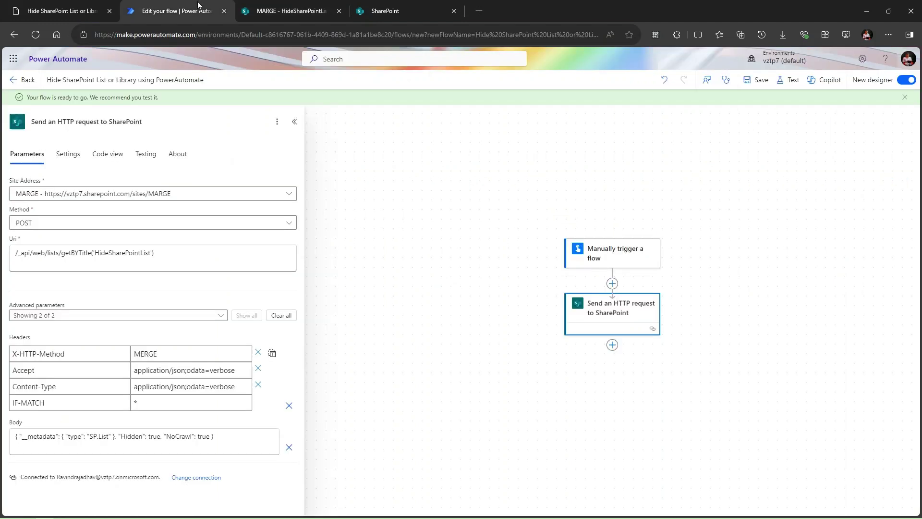
{"action": "left_click", "coordinate": [789, 78]}
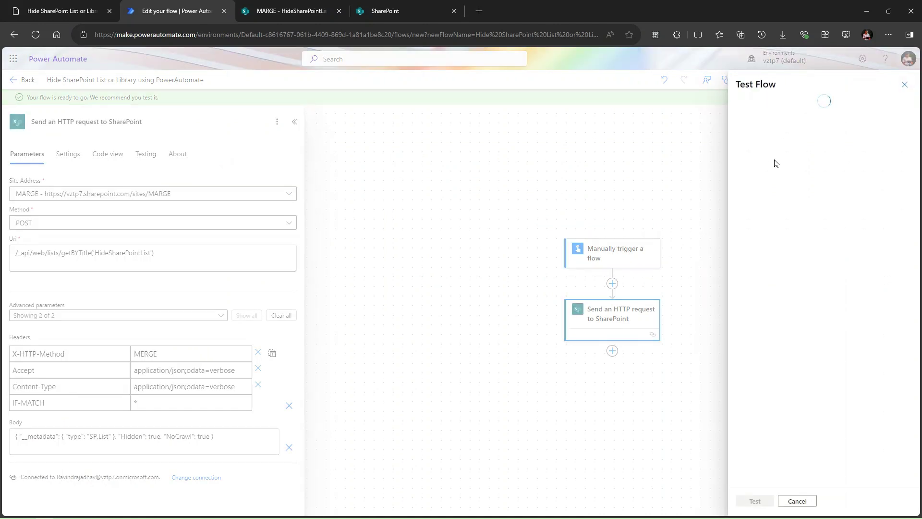
{"action": "left_click", "coordinate": [772, 110]}
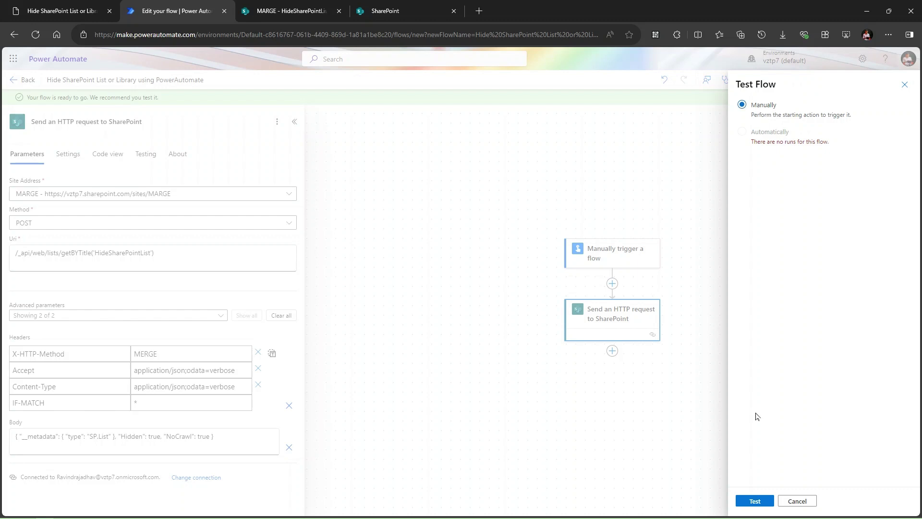
{"action": "left_click", "coordinate": [754, 501]}
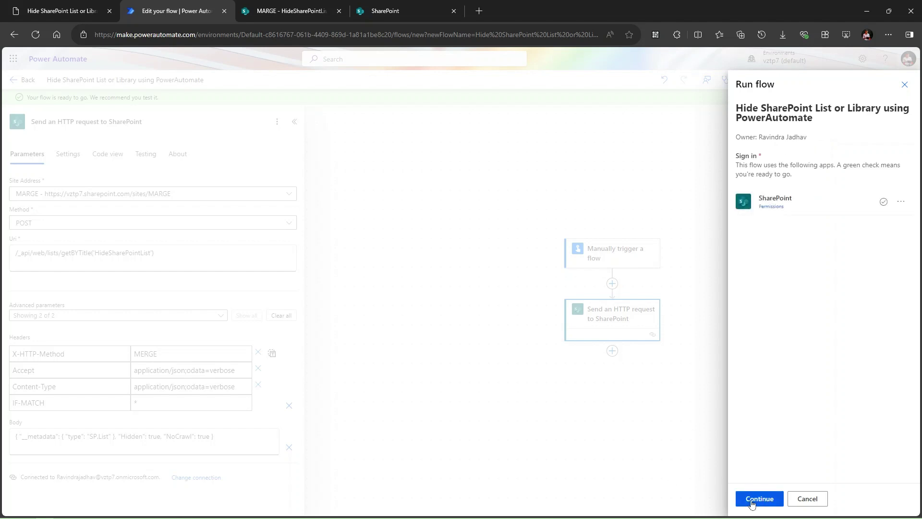
{"action": "left_click", "coordinate": [751, 502]}
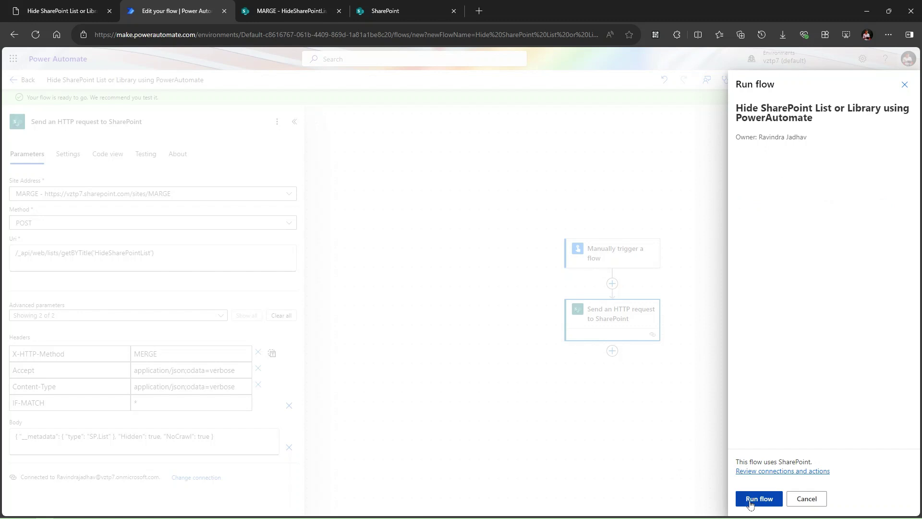
{"action": "left_click", "coordinate": [752, 502]}
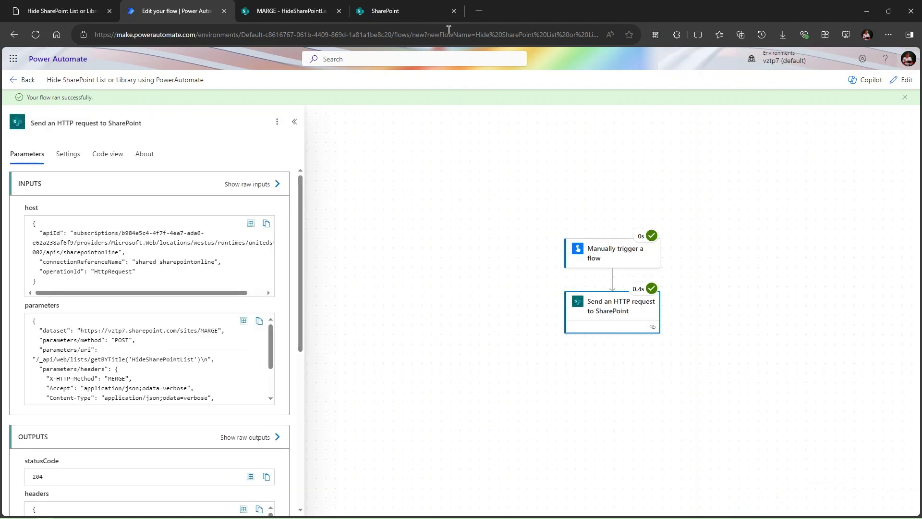
{"action": "left_click", "coordinate": [13, 59]}
{"action": "left_click", "coordinate": [131, 160]}
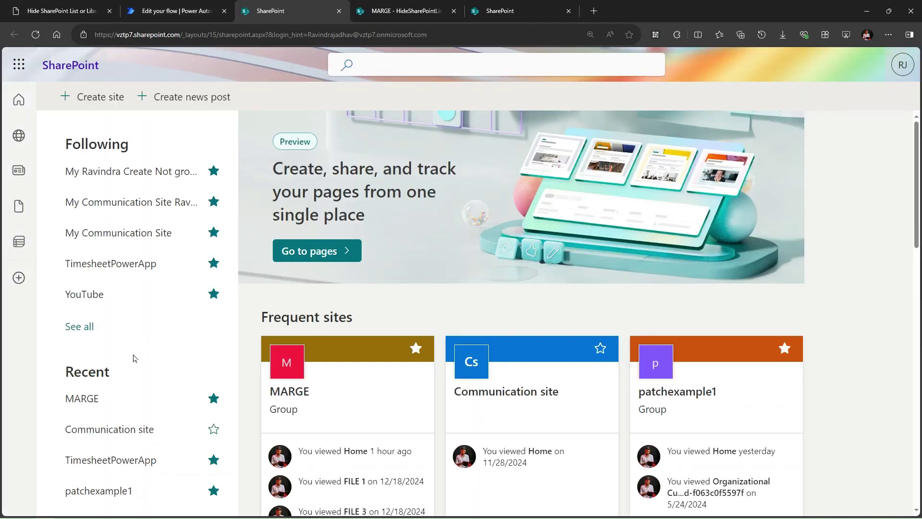
Open the MARGE site's Site contents and confirm HideSharePointList is no longer listed.
{"action": "left_click", "coordinate": [100, 400]}
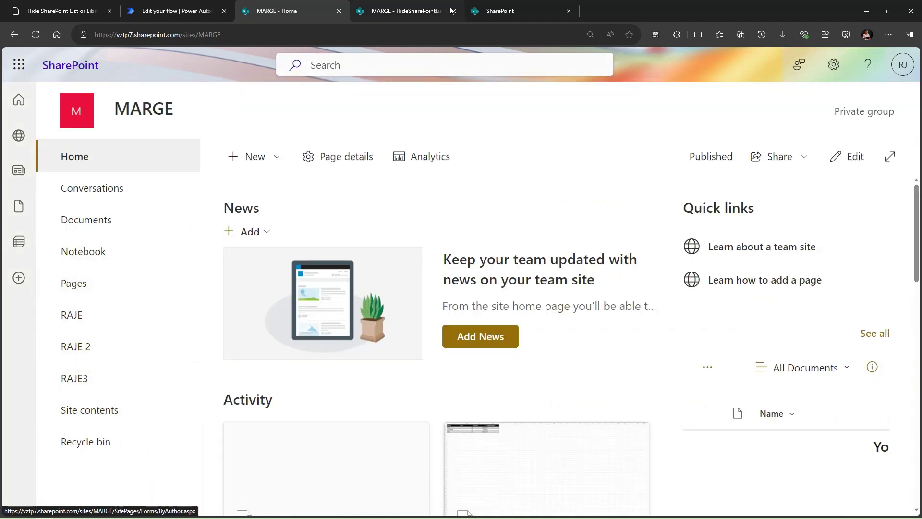
{"action": "left_click", "coordinate": [405, 5]}
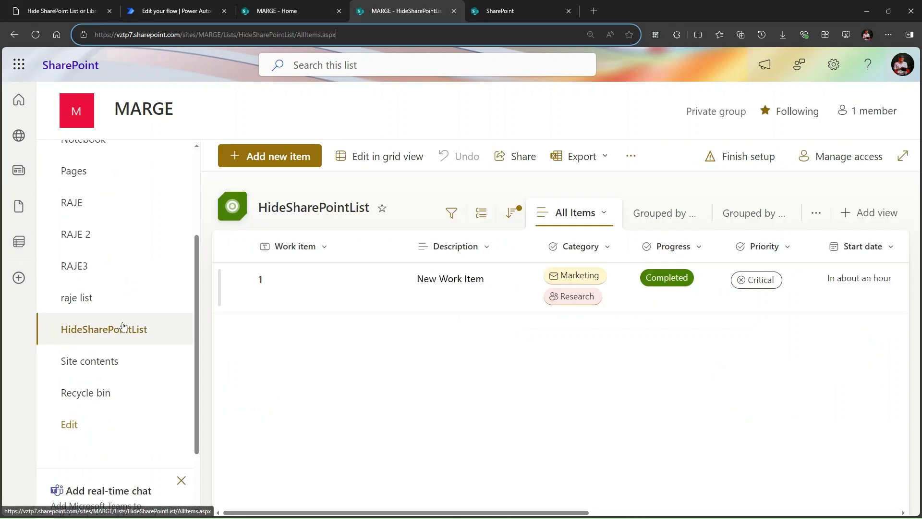
{"action": "left_click", "coordinate": [279, 6]}
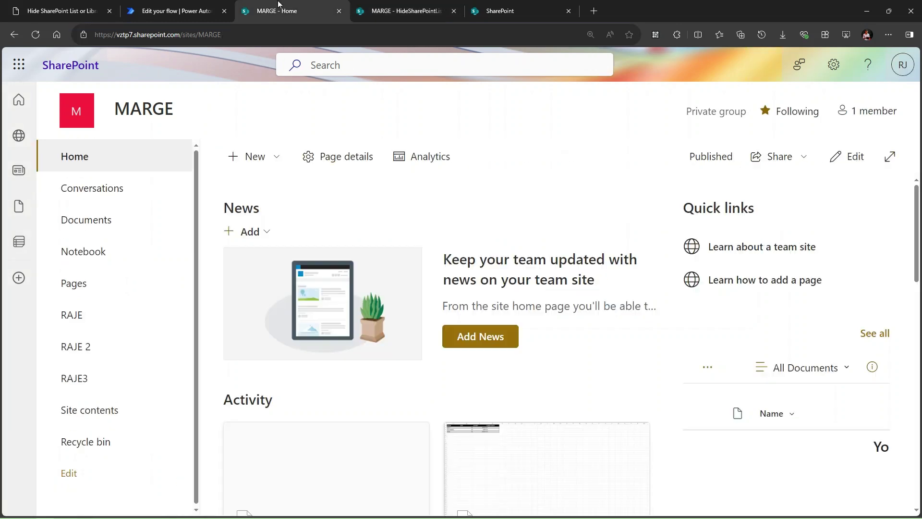
{"action": "left_click", "coordinate": [834, 65]}
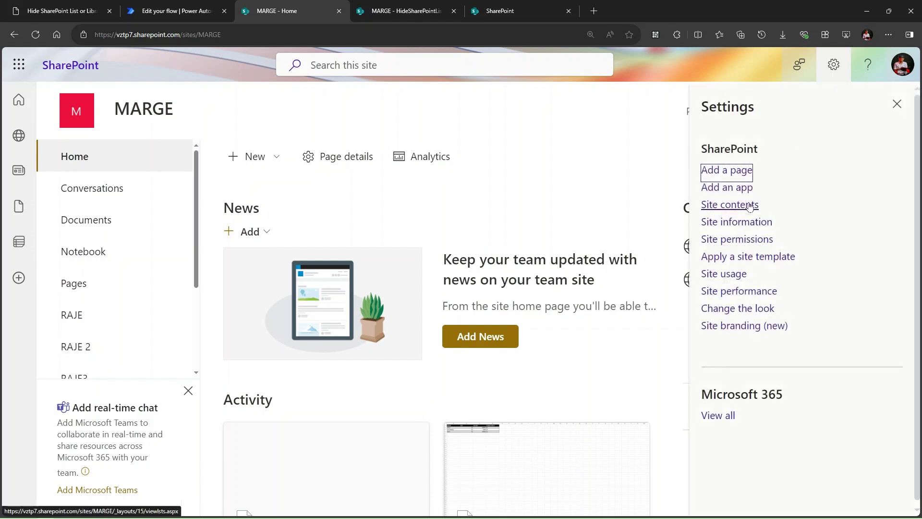
{"action": "left_click", "coordinate": [751, 206]}
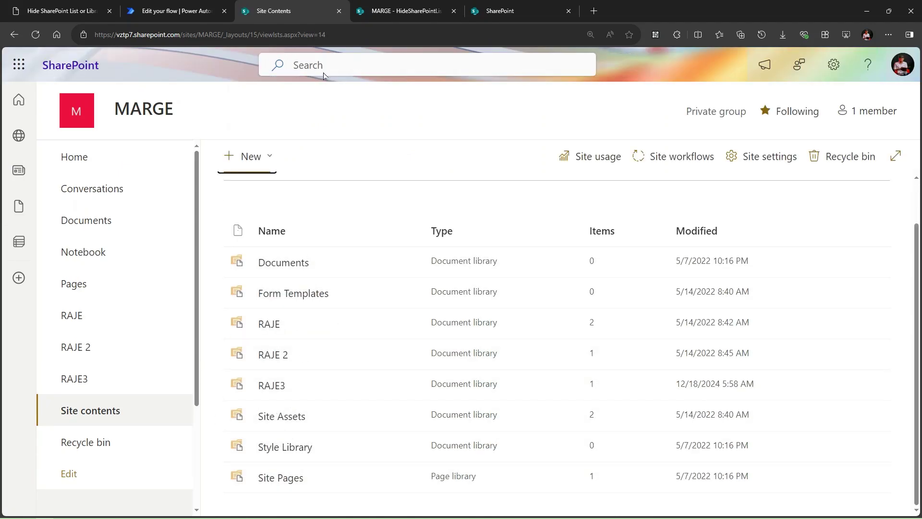
Edit the flow and add a SharePoint Get lists action, found via 'list row', after the HTTP request.
{"action": "left_click", "coordinate": [175, 10]}
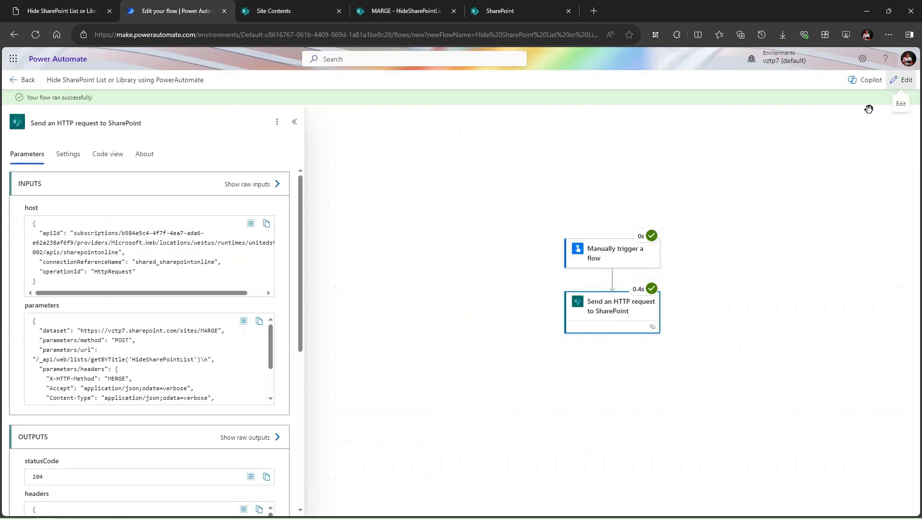
{"action": "left_click", "coordinate": [903, 79]}
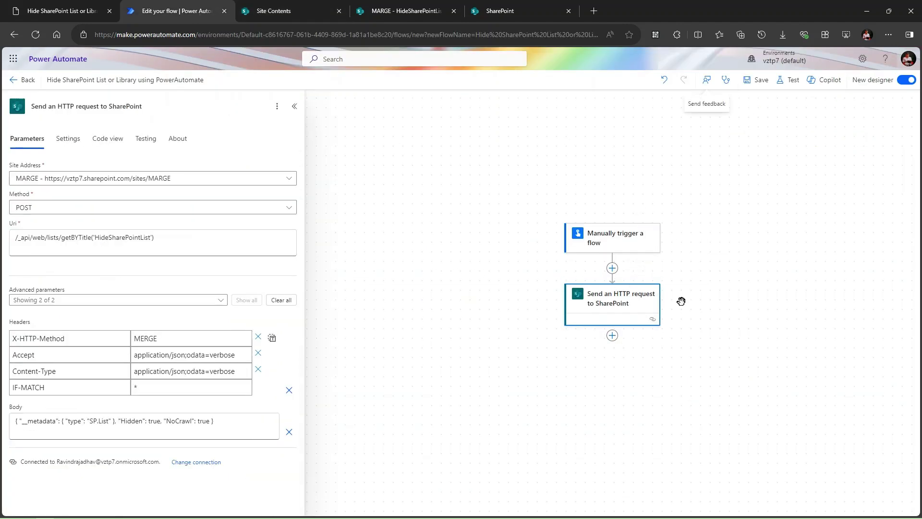
{"action": "left_click", "coordinate": [613, 336]}
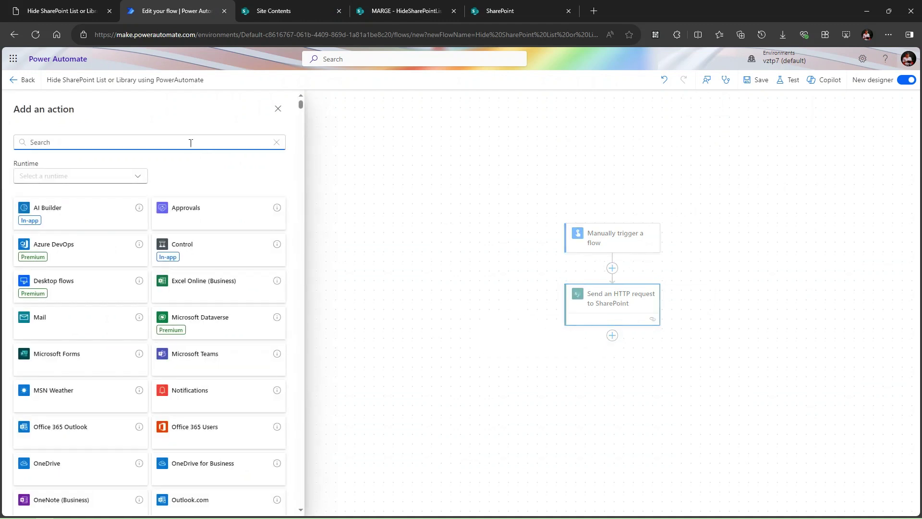
{"action": "type", "text": "list row"}
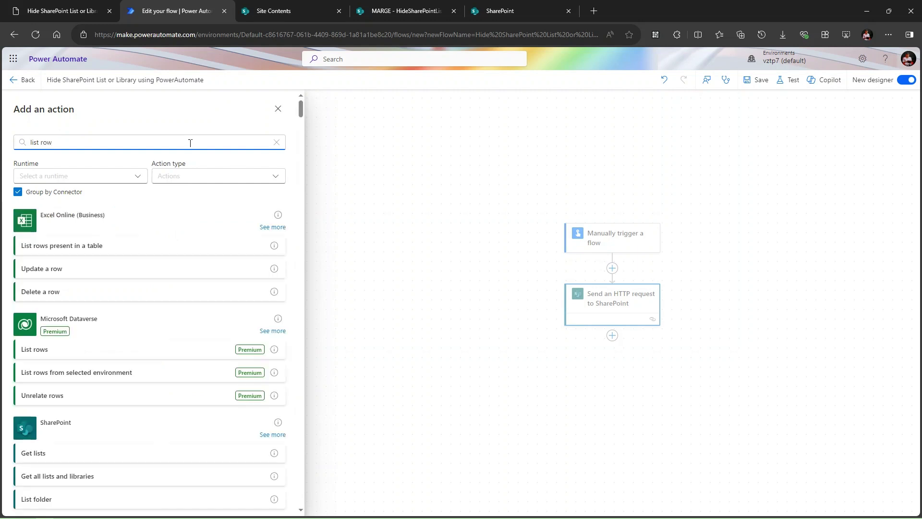
{"action": "left_click", "coordinate": [76, 460]}
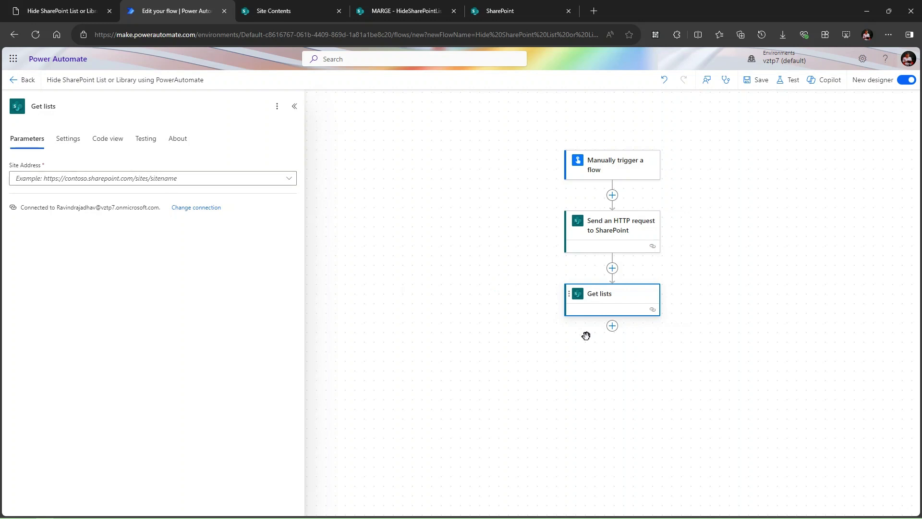
Insert a SharePoint Get items action before Get lists, pointed at the MARGE site.
{"action": "left_click", "coordinate": [612, 268]}
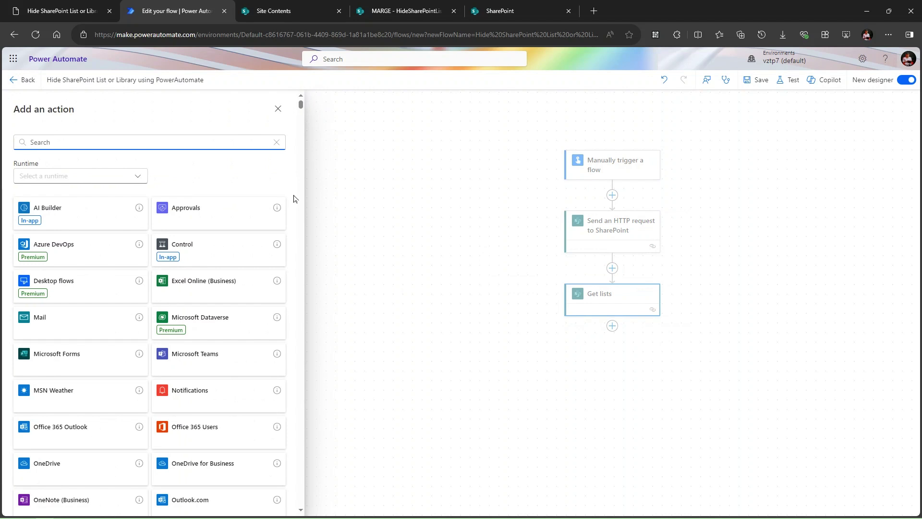
{"action": "type", "text": "get item"}
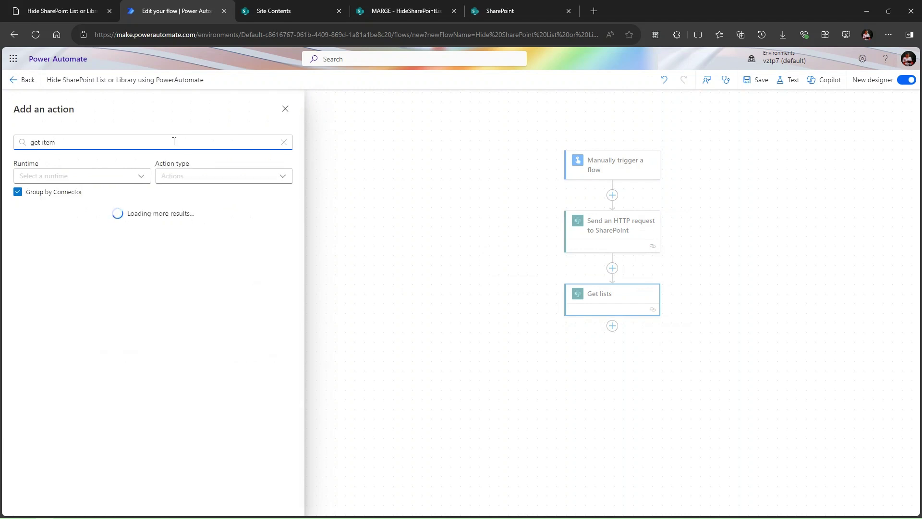
{"action": "left_click", "coordinate": [114, 244]}
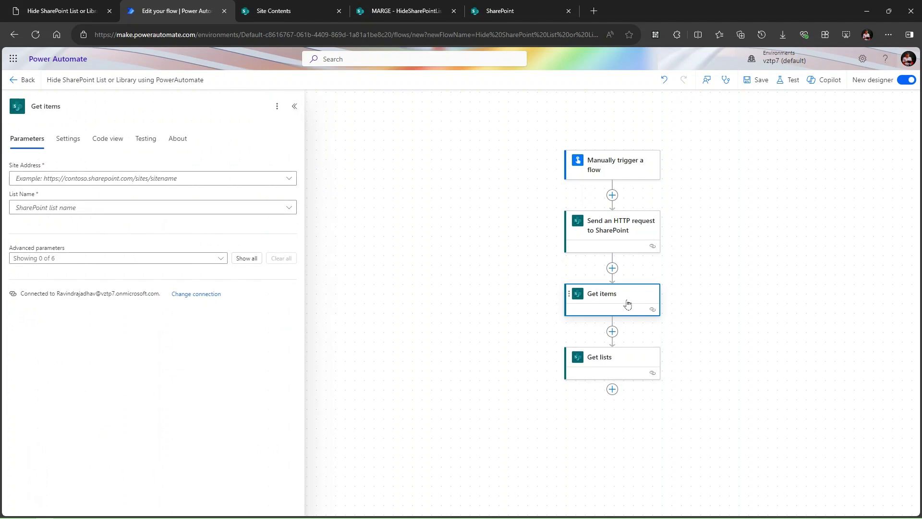
{"action": "left_click", "coordinate": [251, 184]}
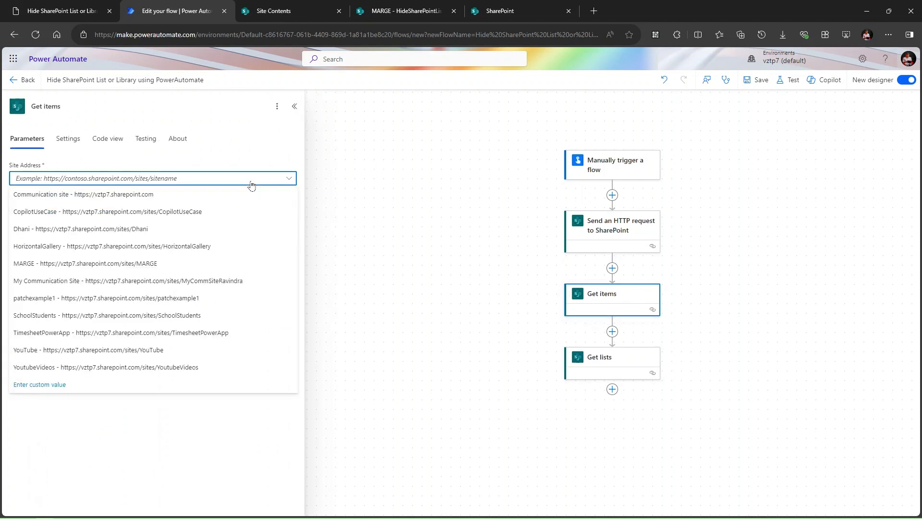
{"action": "left_click", "coordinate": [164, 262]}
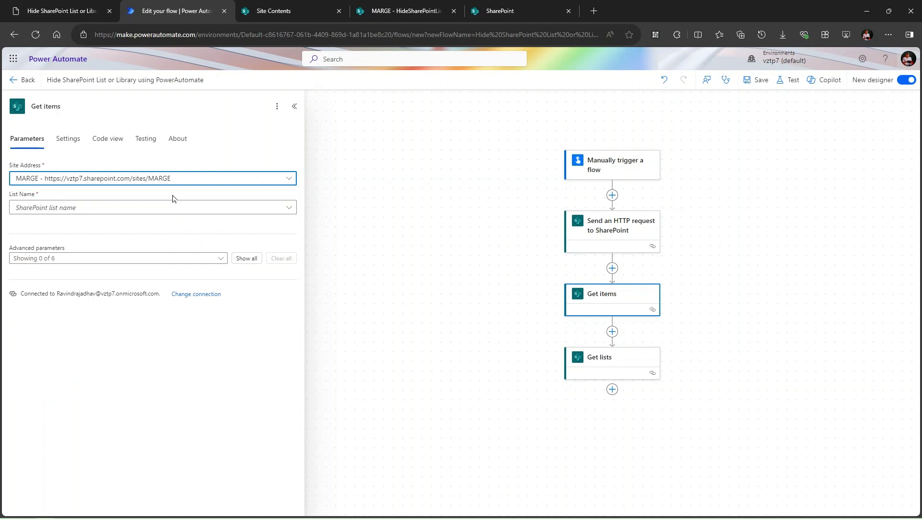
Set the Get items list name to the custom value HideSharePointList, trimmed from the pasted URL.
{"action": "left_click", "coordinate": [168, 208]}
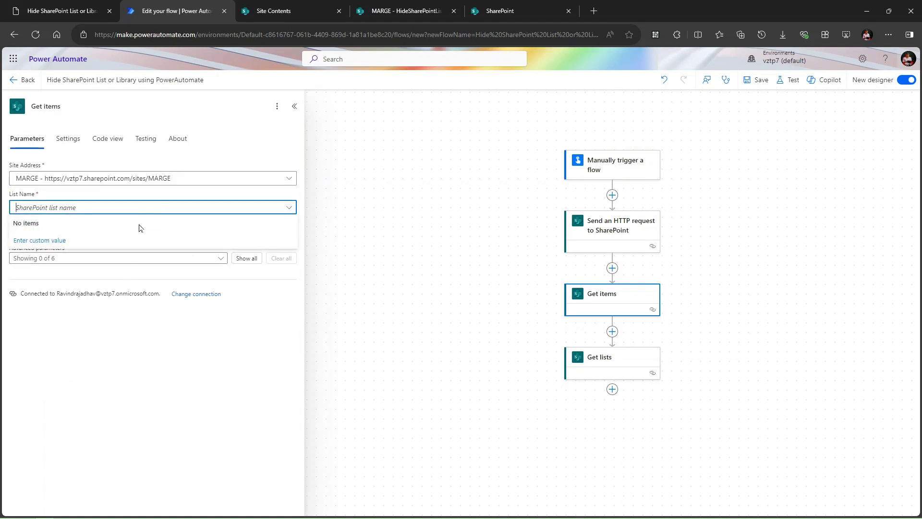
{"action": "left_click", "coordinate": [153, 214]}
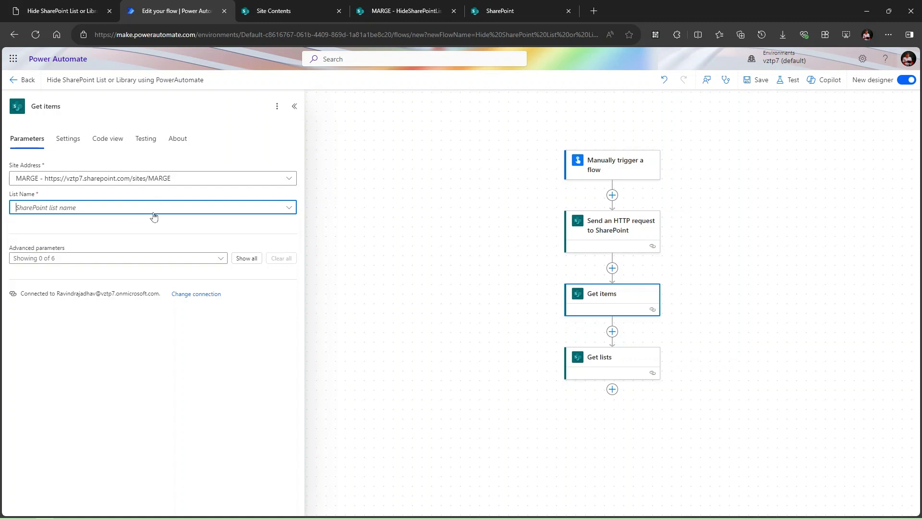
{"action": "left_click", "coordinate": [154, 215]}
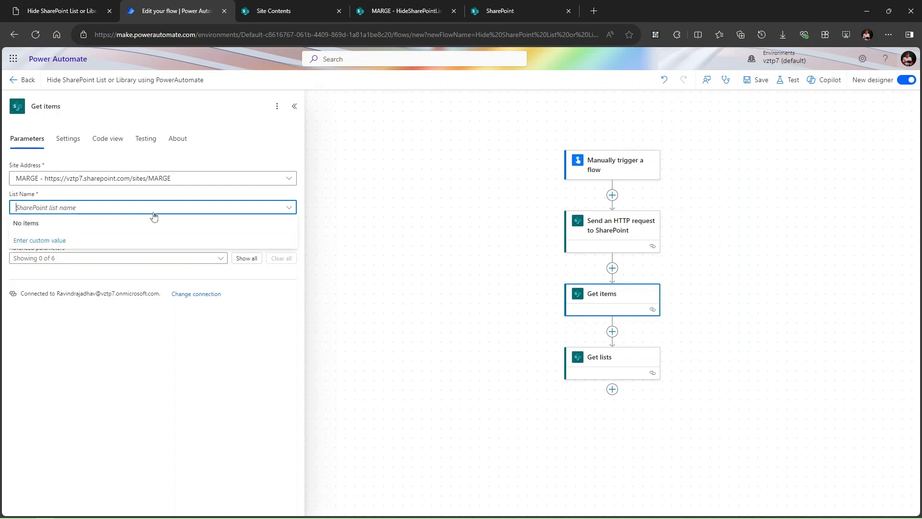
{"action": "left_click", "coordinate": [56, 240]}
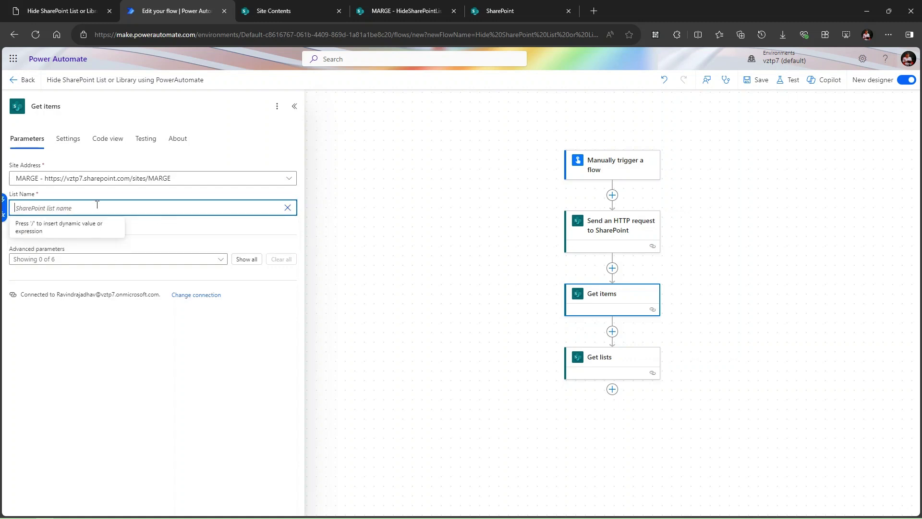
{"action": "type", "text": "https://vztp7.sharepoint.com/sites/MARGE/Lists/HideSharePointList/AllItems.aspx"}
{"action": "left_click", "coordinate": [157, 207]}
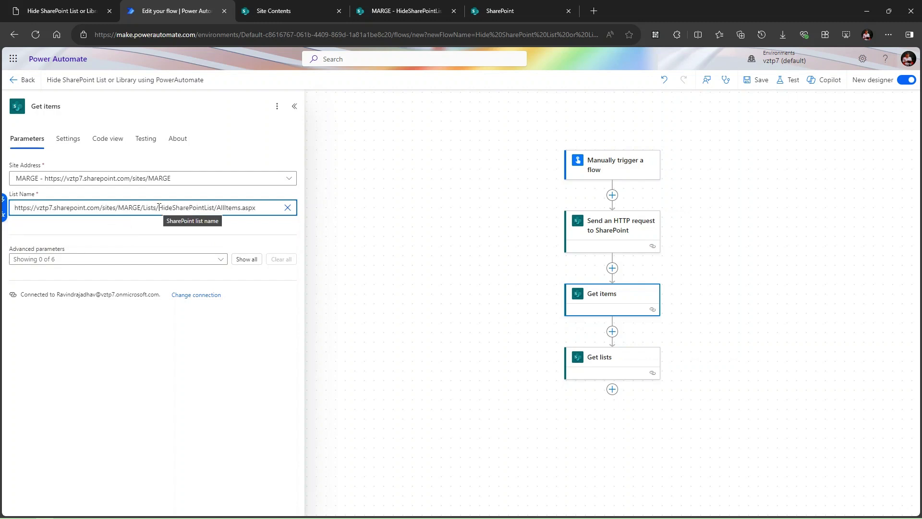
{"action": "key", "text": "BackSpace"}
{"action": "key", "text": "BackSpace"}
{"action": "key", "text": "BackSpace"}
{"action": "key", "text": "BackSpace"}
{"action": "key", "text": "BackSpace"}
{"action": "key", "text": "BackSpace"}
{"action": "key", "text": "BackSpace"}
{"action": "key", "text": "BackSpace"}
{"action": "key", "text": "BackSpace"}
{"action": "key", "text": "BackSpace"}
{"action": "key", "text": "BackSpace"}
{"action": "key", "text": "BackSpace"}
{"action": "key", "text": "BackSpace"}
{"action": "key", "text": "BackSpace"}
{"action": "key", "text": "BackSpace"}
{"action": "key", "text": "BackSpace"}
{"action": "key", "text": "BackSpace"}
{"action": "key", "text": "BackSpace"}
{"action": "key", "text": "BackSpace"}
{"action": "key", "text": "BackSpace"}
{"action": "key", "text": "BackSpace"}
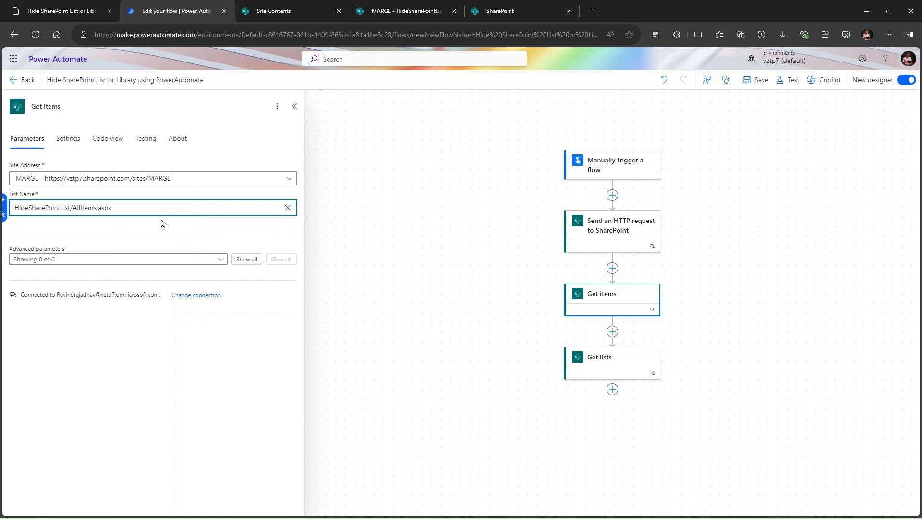
{"action": "key", "text": "BackSpace"}
{"action": "key", "text": "BackSpace"}
{"action": "key", "text": "BackSpace"}
{"action": "key", "text": "BackSpace"}
{"action": "key", "text": "BackSpace"}
{"action": "key", "text": "BackSpace"}
{"action": "key", "text": "BackSpace"}
{"action": "key", "text": "BackSpace"}
{"action": "key", "text": "BackSpace"}
{"action": "key", "text": "BackSpace"}
{"action": "key", "text": "BackSpace"}
{"action": "key", "text": "BackSpace"}
{"action": "key", "text": "BackSpace"}
{"action": "key", "text": "BackSpace"}
In Power Apps, start adding a SharePoint data source using the existing connection.
{"action": "left_click", "coordinate": [594, 11]}
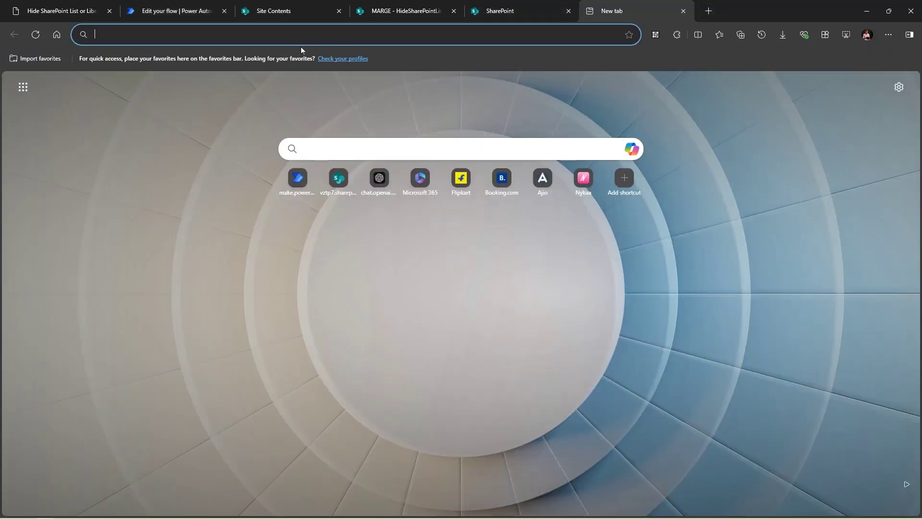
{"action": "type", "text": "make"}
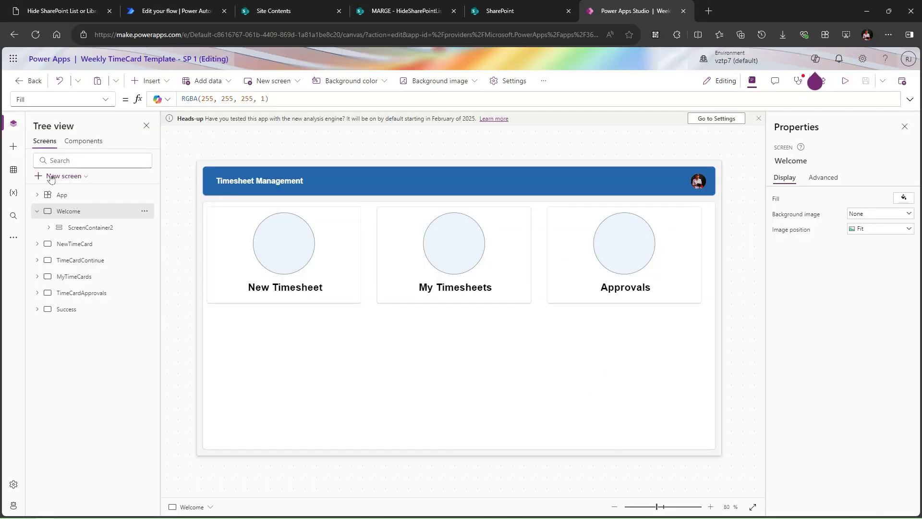
{"action": "left_click", "coordinate": [14, 170]}
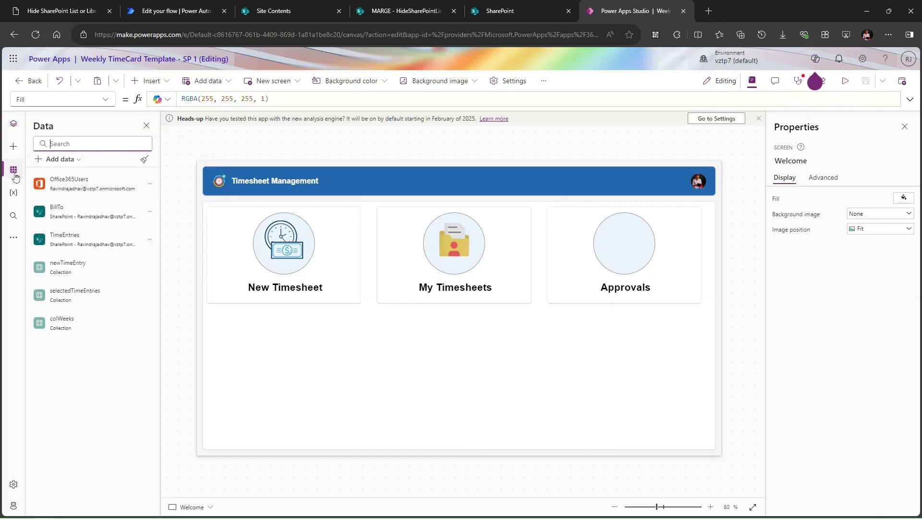
{"action": "left_click", "coordinate": [60, 159]}
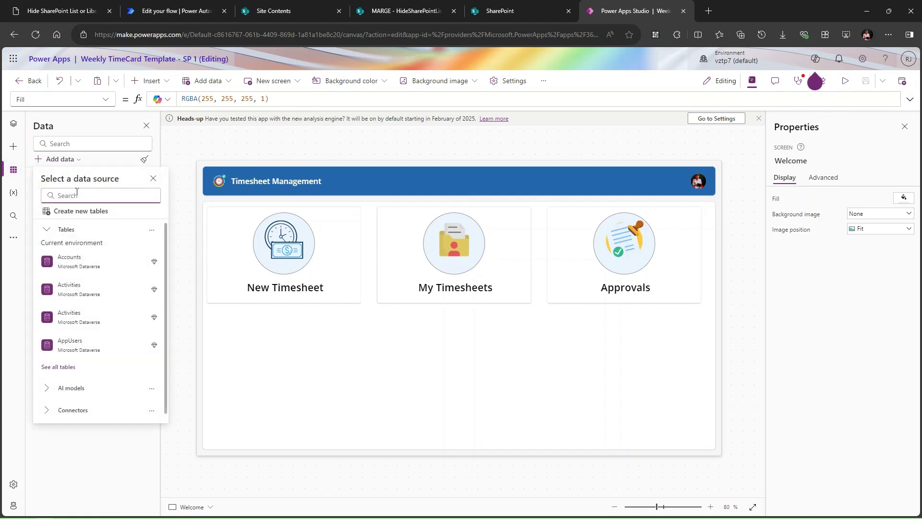
{"action": "type", "text": "s"}
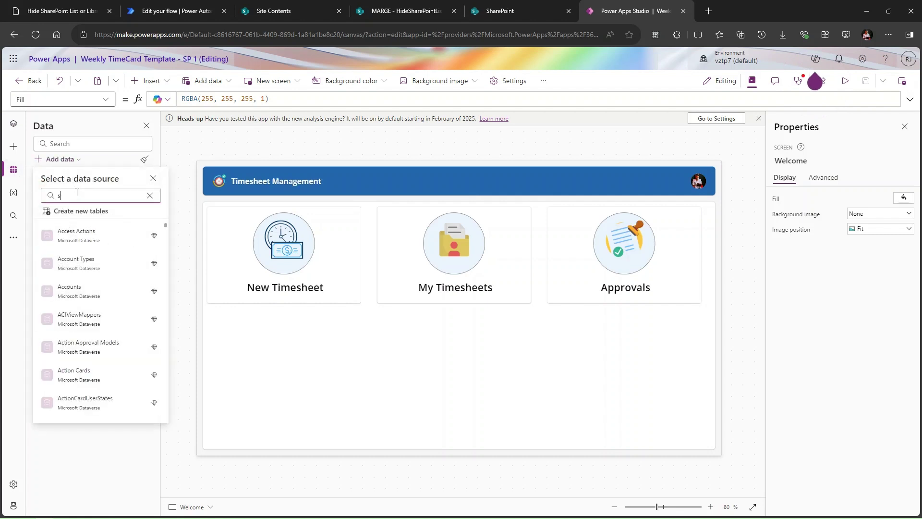
{"action": "type", "text": "harepoint"}
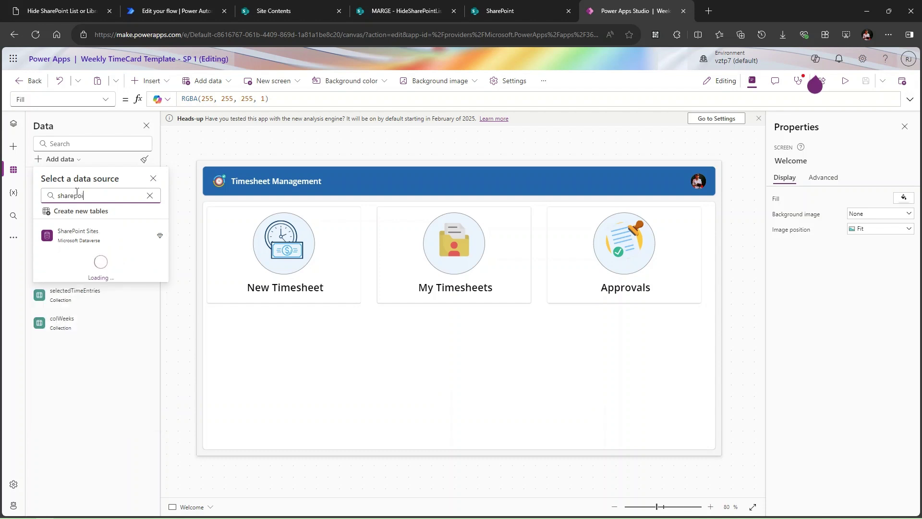
{"action": "left_click", "coordinate": [84, 241]}
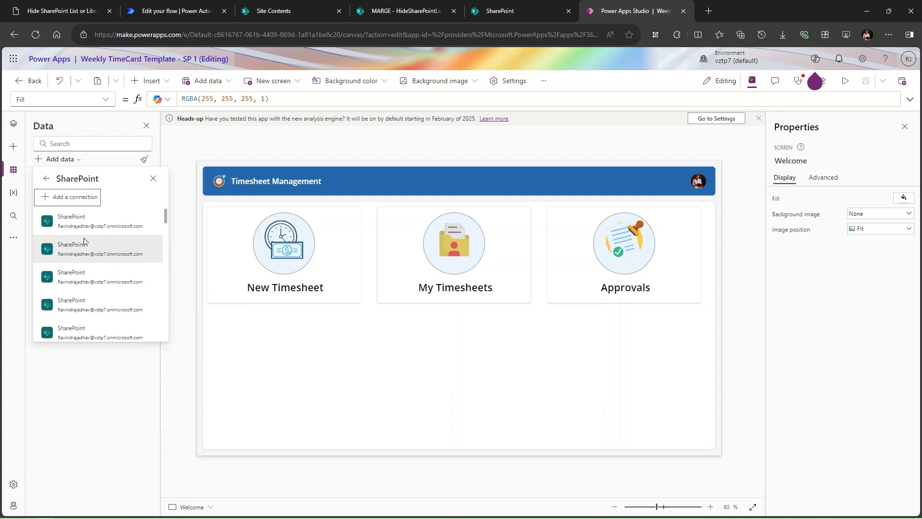
{"action": "left_click", "coordinate": [92, 230]}
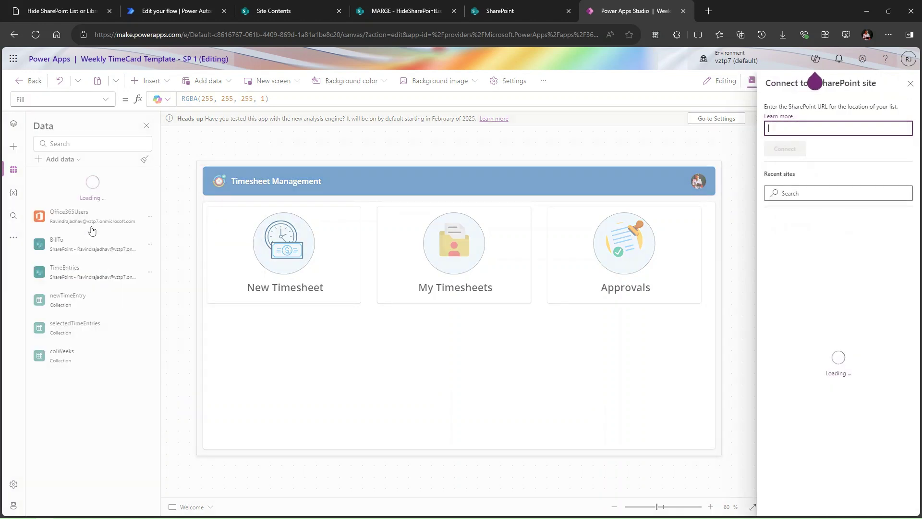
Pick the recent SharePoint site, enter custom list name HideSharePointList, and connect it.
{"action": "left_click", "coordinate": [819, 235]}
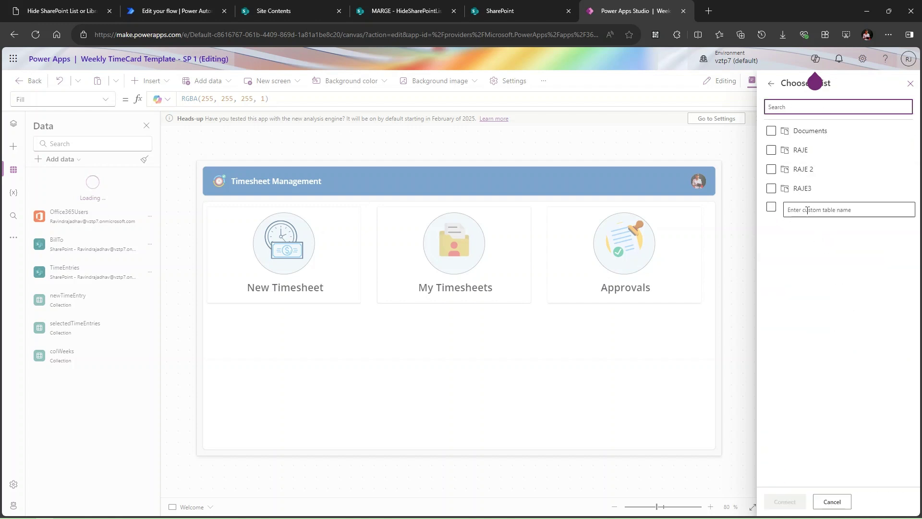
{"action": "left_click", "coordinate": [807, 210]}
{"action": "key", "text": "super+v"}
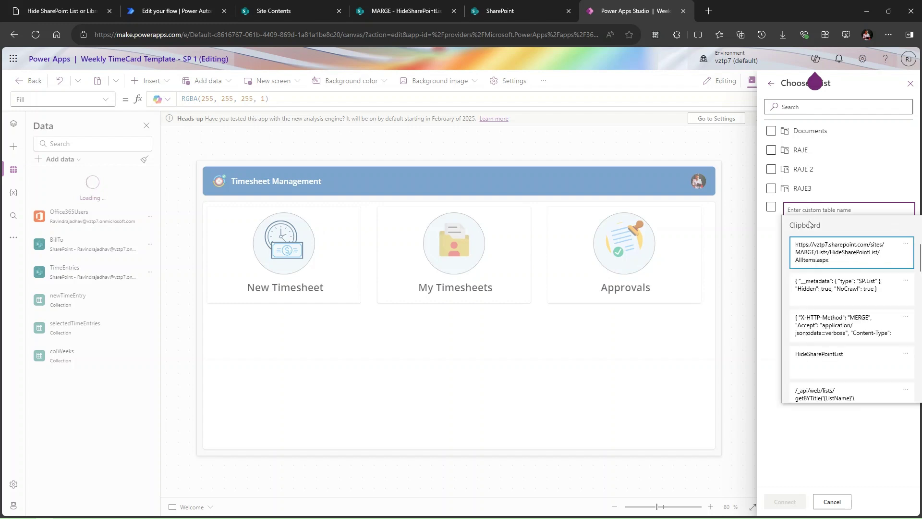
{"action": "left_click", "coordinate": [815, 355]}
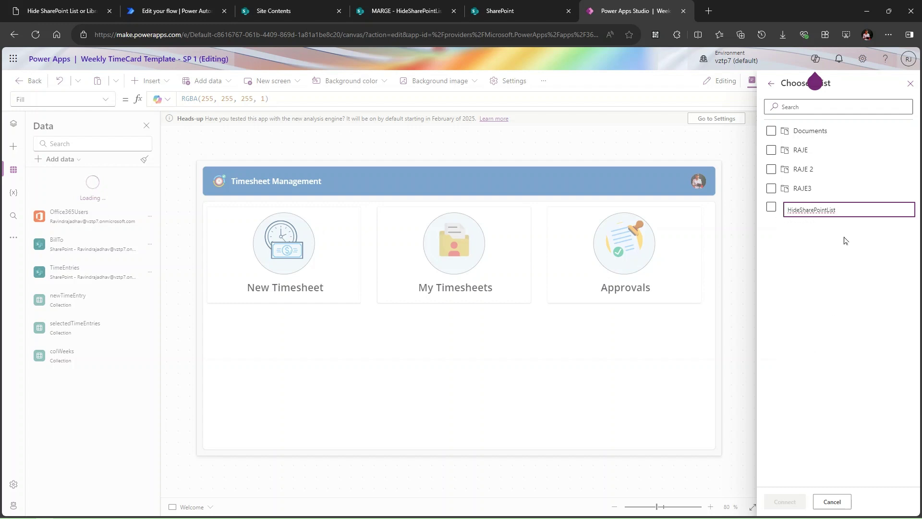
{"action": "left_click", "coordinate": [771, 207]}
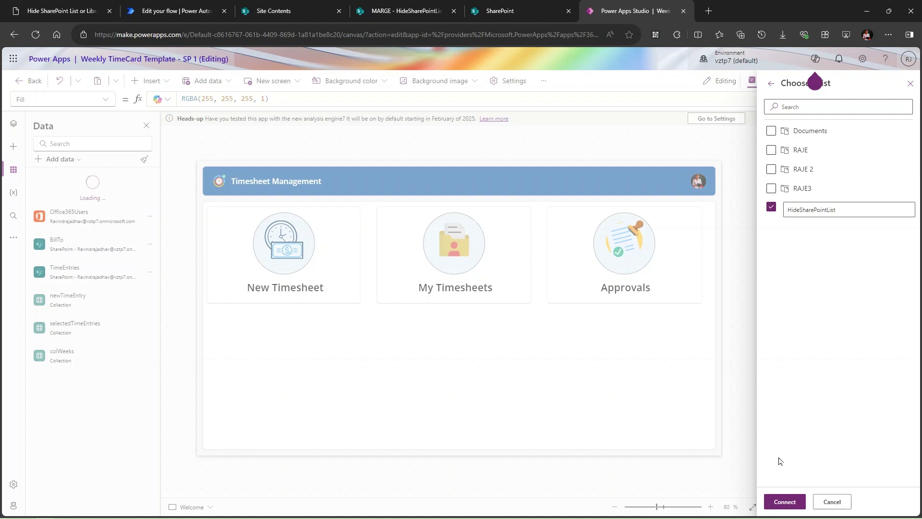
{"action": "left_click", "coordinate": [785, 502]}
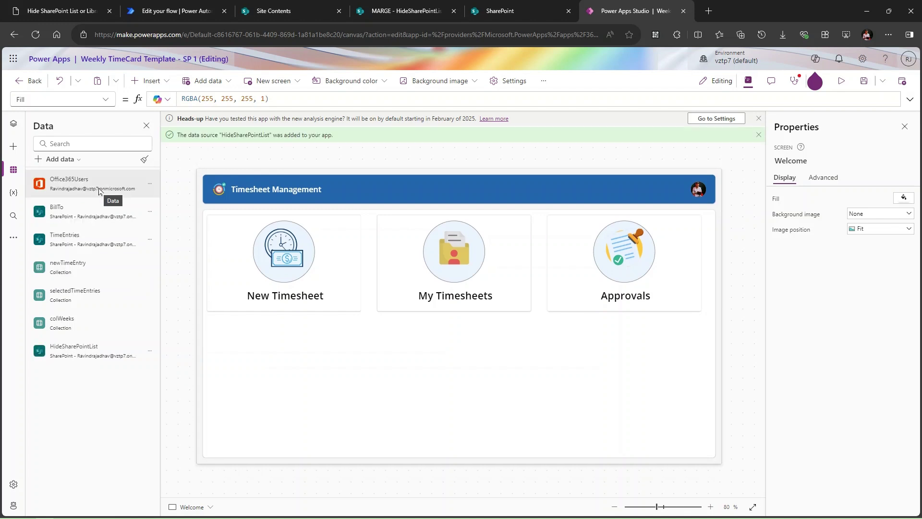
{"action": "mouse_move", "coordinate": [86, 352]}
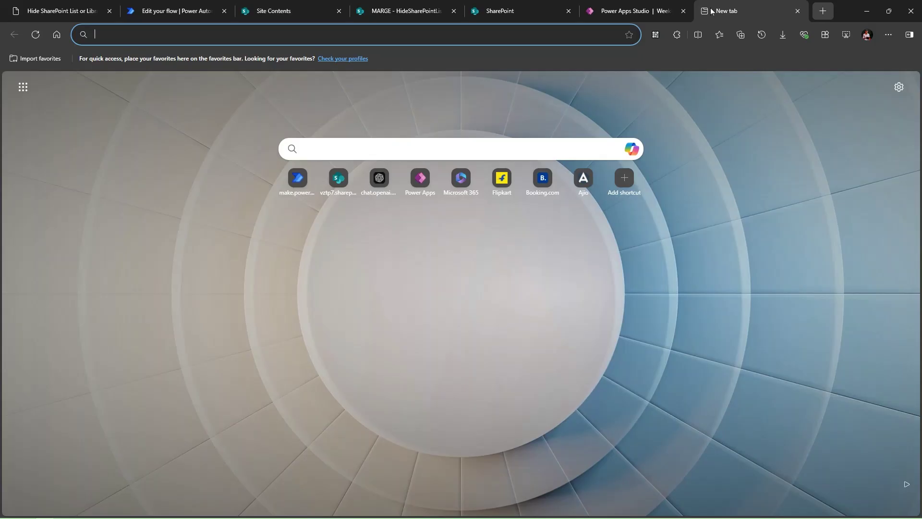
Open the hidden HideSharePointList page directly by pasting its AllItems.aspx URL into a new tab.
{"action": "left_click", "coordinate": [710, 11]}
{"action": "key", "text": "super+v"}
{"action": "left_click", "coordinate": [184, 79]}
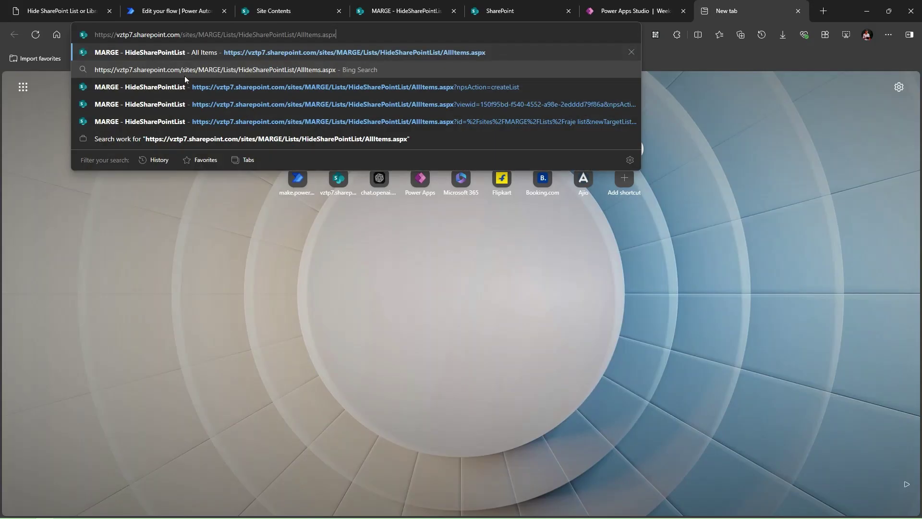
{"action": "key", "text": "Return"}
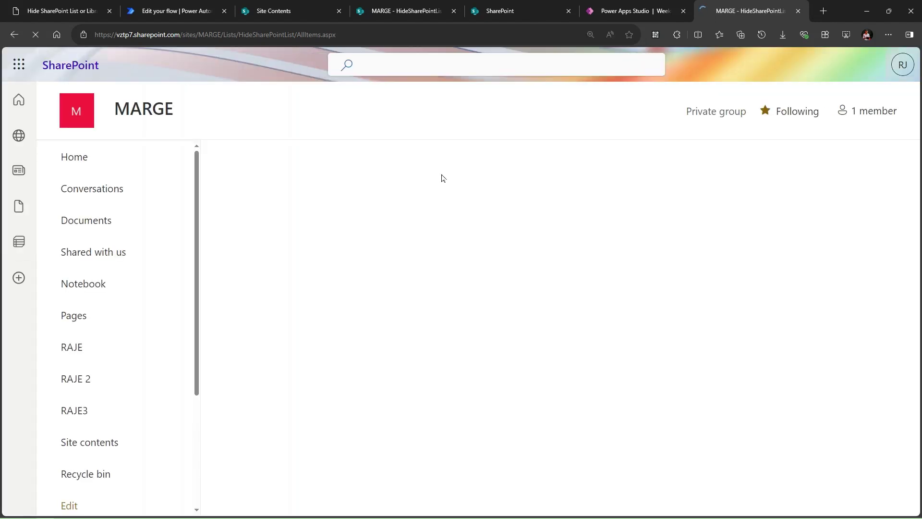
{"action": "scroll", "coordinate": [447, 327], "scroll_direction": "right", "scroll_amount": 5}
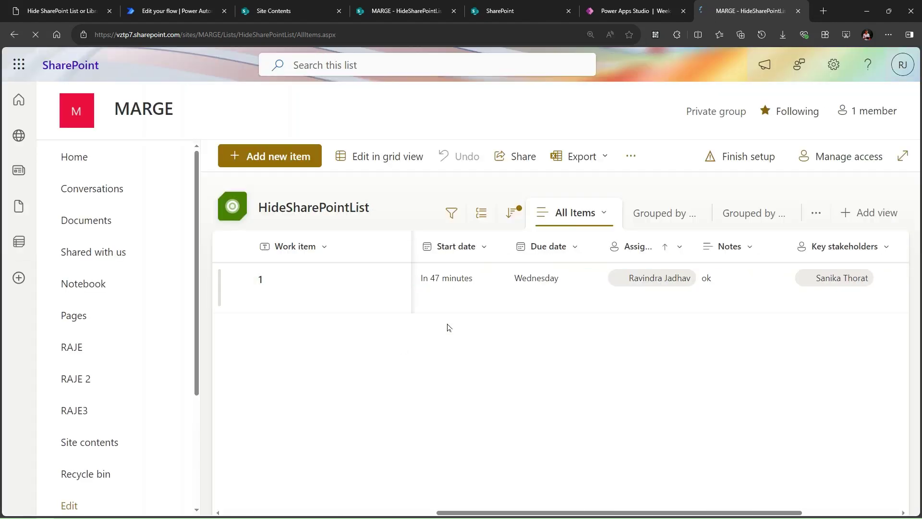
{"action": "scroll", "coordinate": [448, 327], "scroll_direction": "right", "scroll_amount": 2}
{"action": "scroll", "coordinate": [447, 327], "scroll_direction": "left", "scroll_amount": 5}
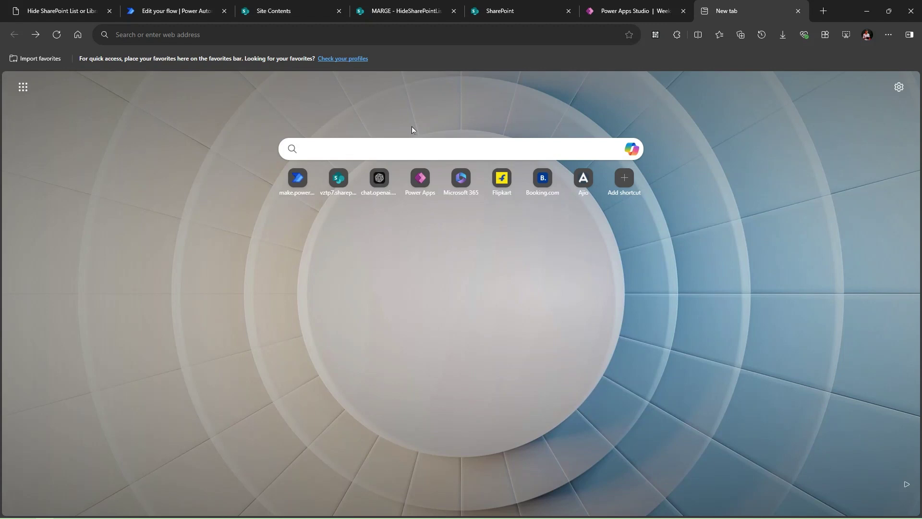
Switch back to the MARGE Site contents tab showing its document libraries.
{"action": "left_click", "coordinate": [297, 5]}
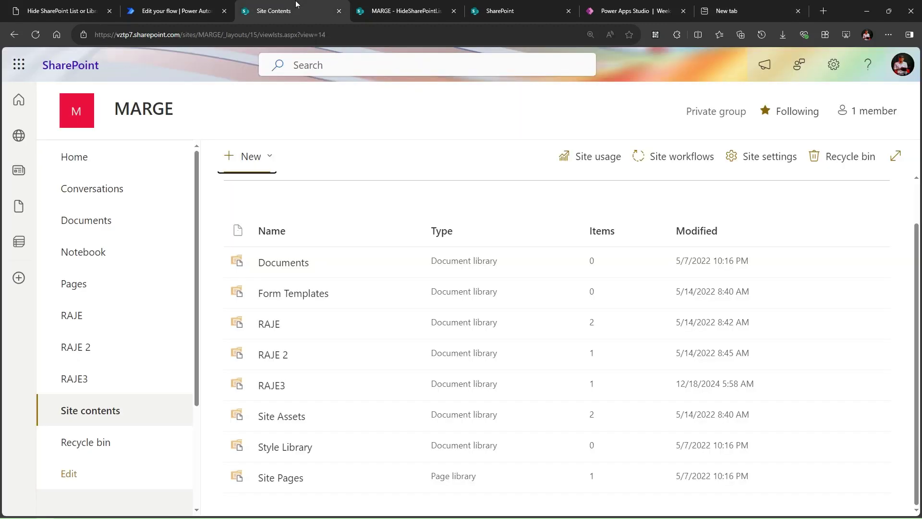